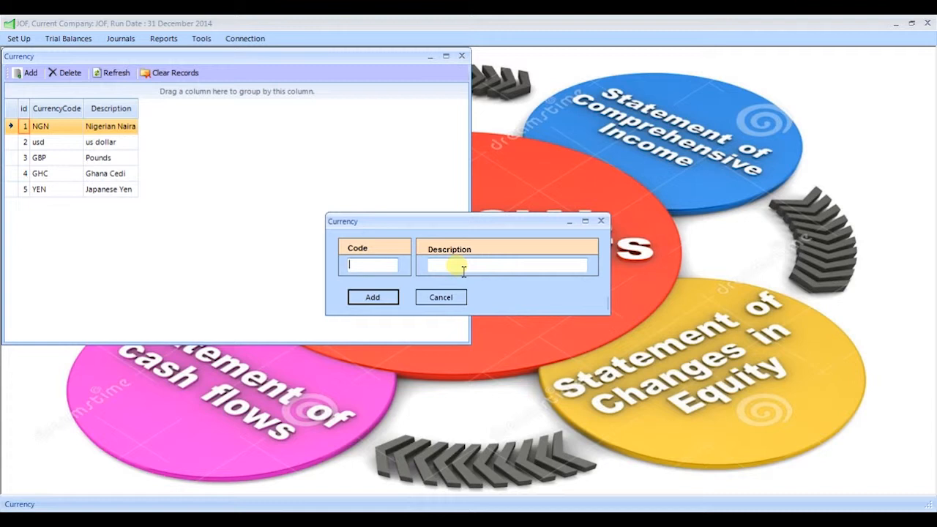
# Add a currency with code USD and description US Dollar, and close the currency list.
pyautogui.write('USD')
pyautogui.click(480, 268)
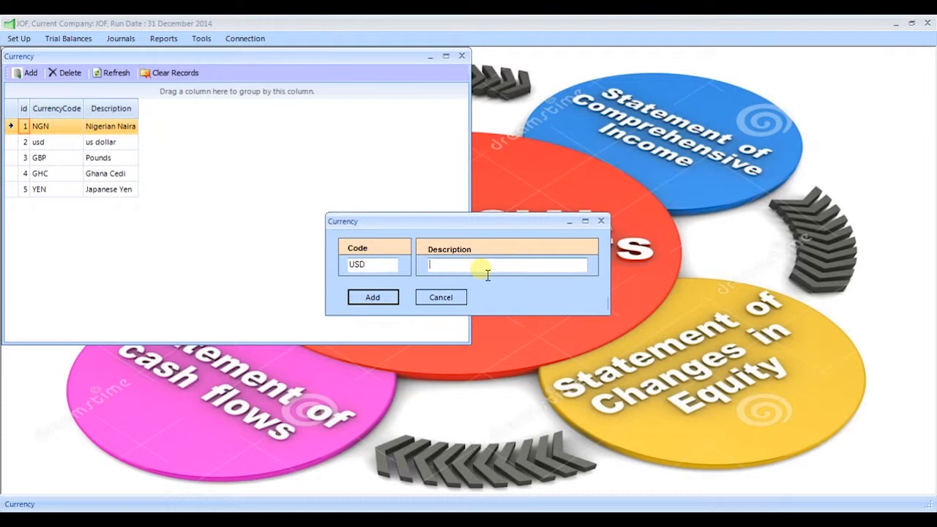
pyautogui.write('US Dollar')
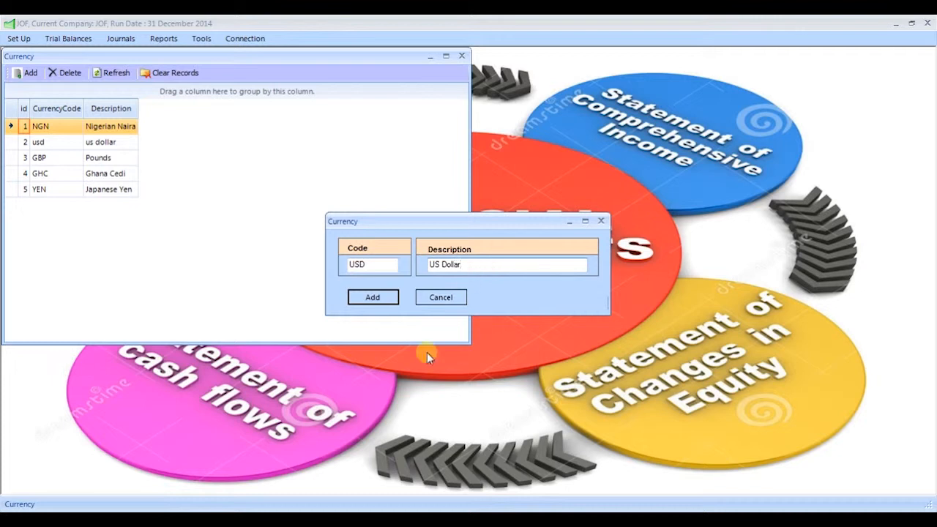
pyautogui.click(392, 298)
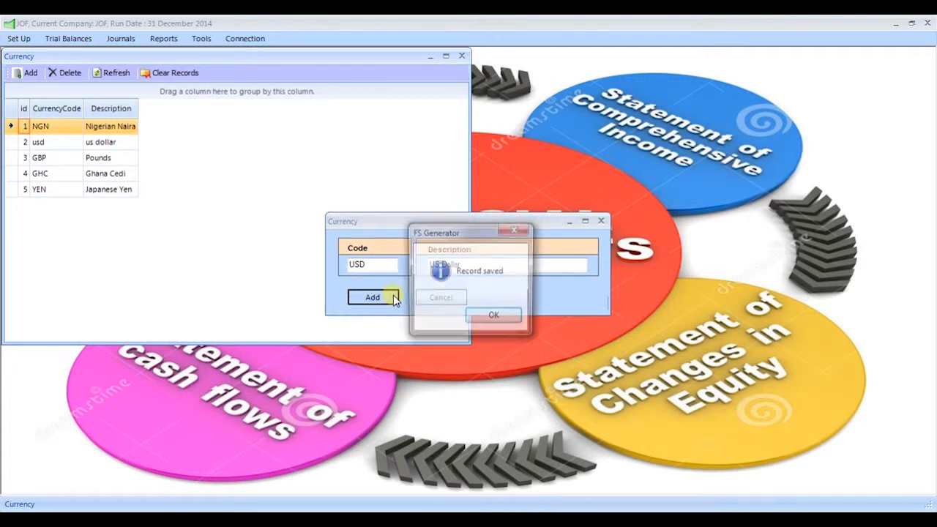
pyautogui.click(494, 317)
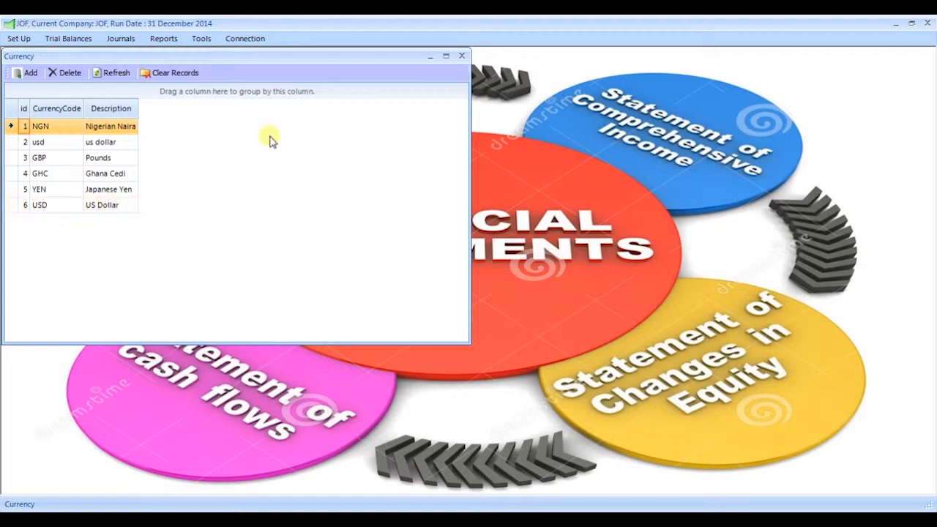
pyautogui.click(462, 57)
# Add a company with code AZE and description Astute Zealous Enterprise, and select its record in the company list.
pyautogui.click(20, 38)
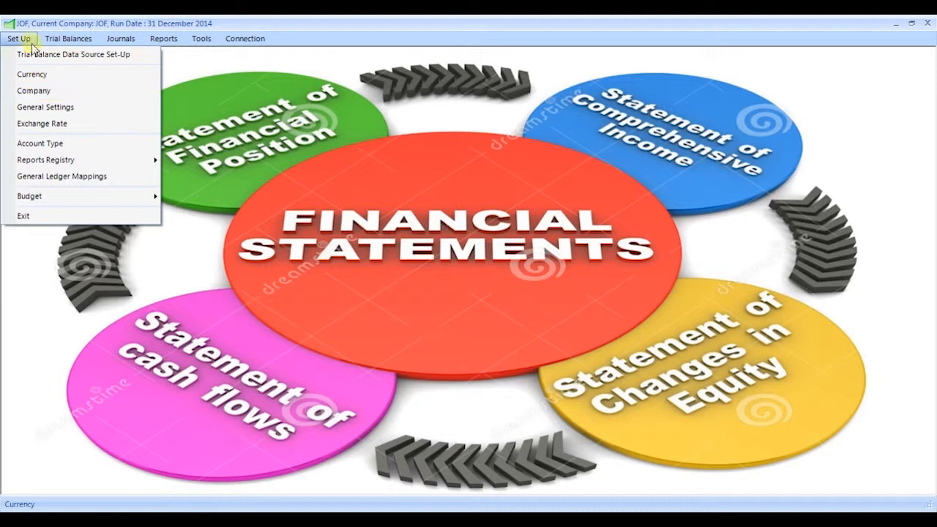
pyautogui.click(25, 94)
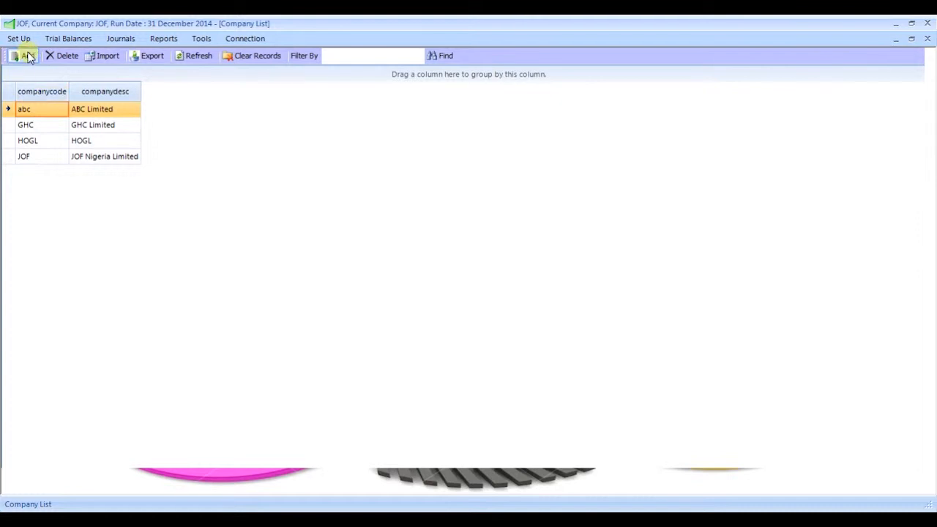
pyautogui.click(26, 57)
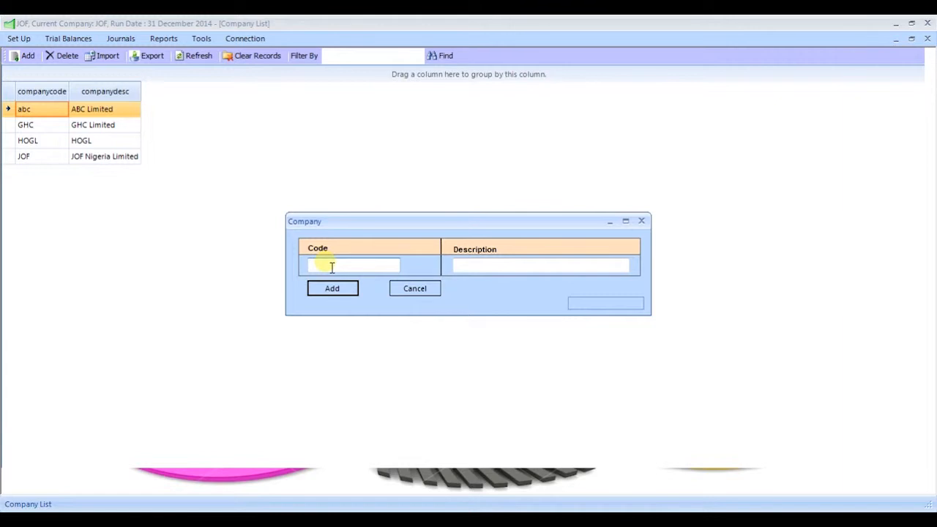
pyautogui.write('AZE')
pyautogui.click(474, 266)
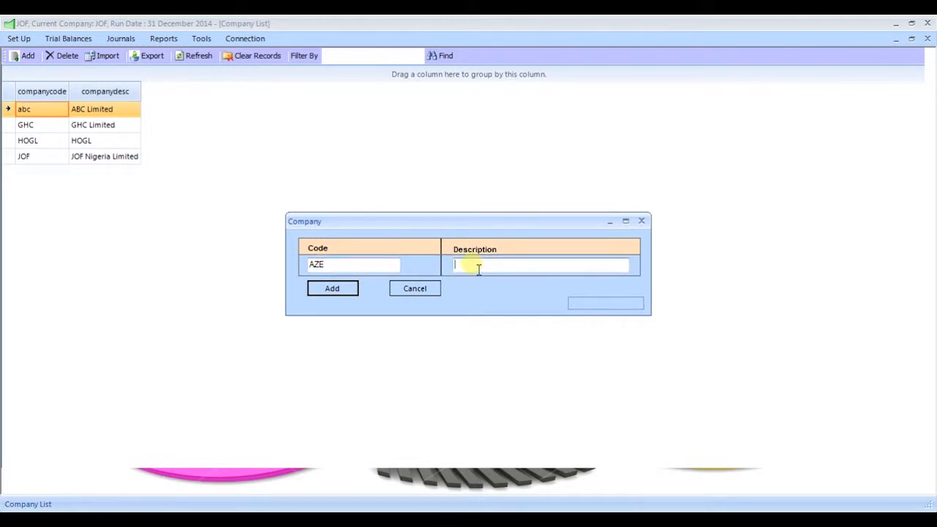
pyautogui.write('Astute Zealous Enterprise')
pyautogui.click(353, 288)
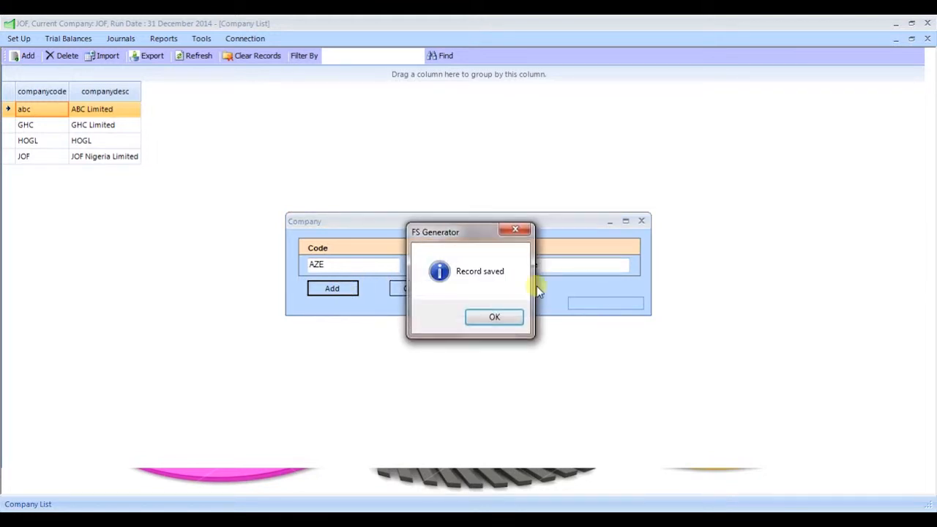
pyautogui.click(494, 317)
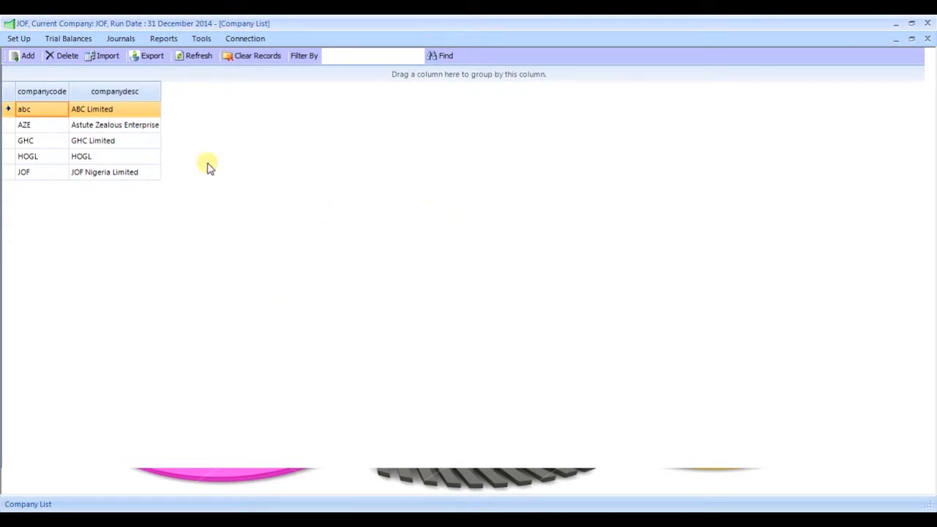
pyautogui.click(22, 125)
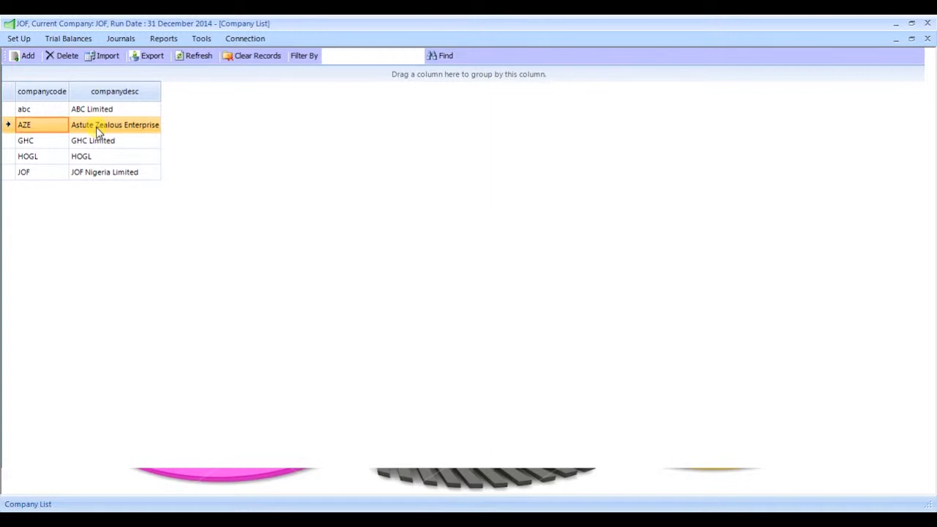
# Open the general settings and review the companies available for Run Company and Parent Company.
pyautogui.click(19, 39)
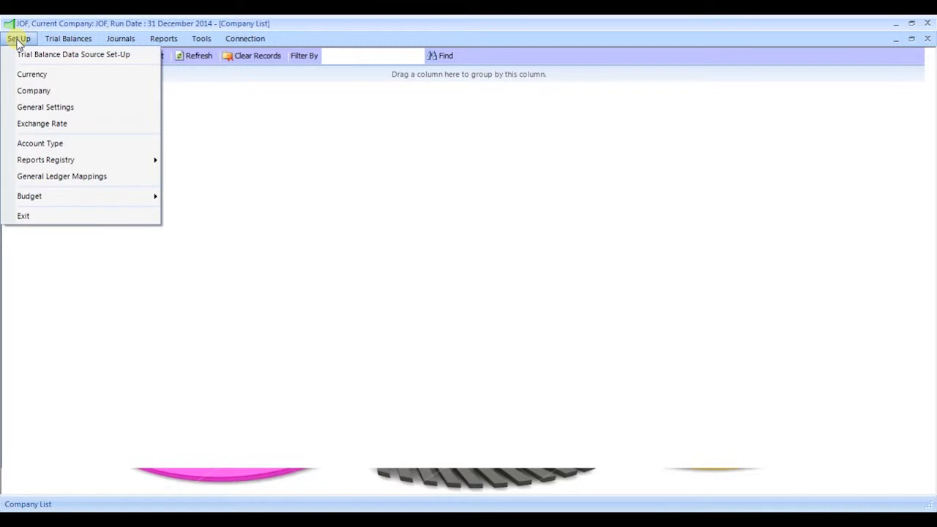
pyautogui.click(33, 109)
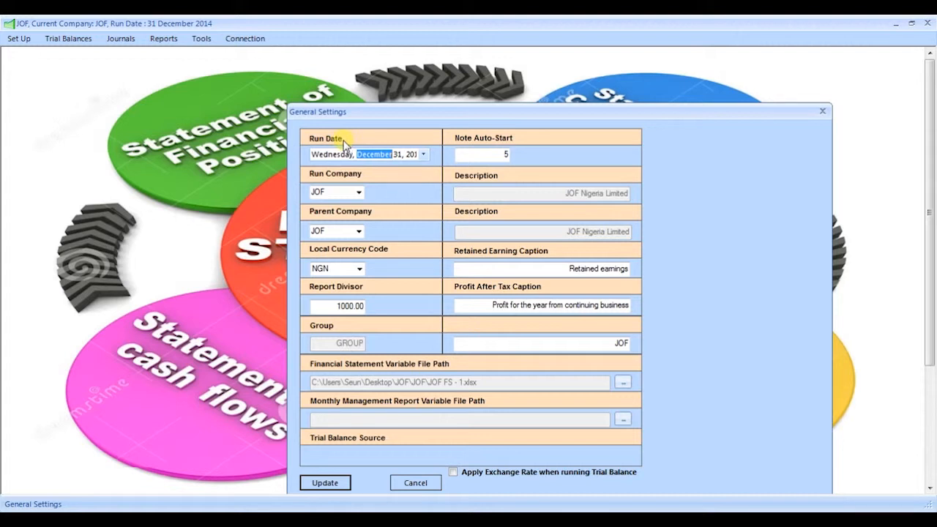
pyautogui.click(359, 192)
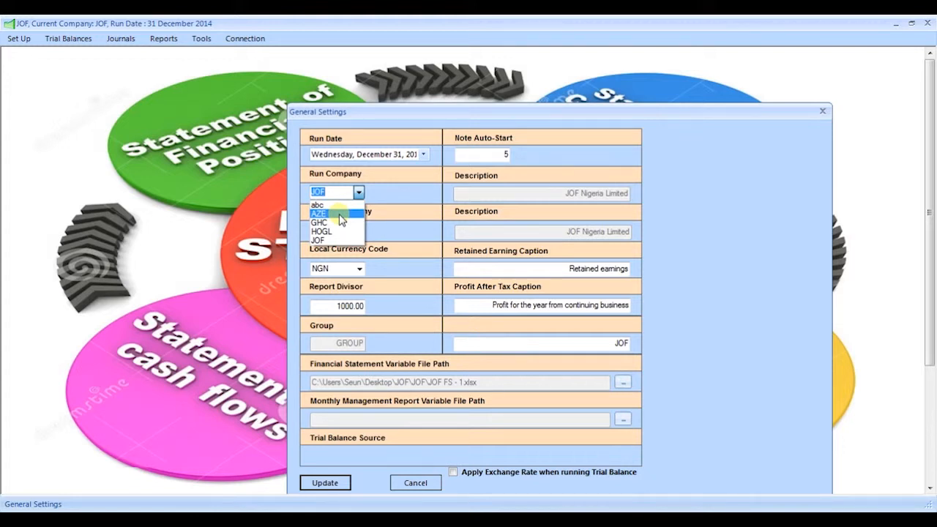
pyautogui.click(396, 201)
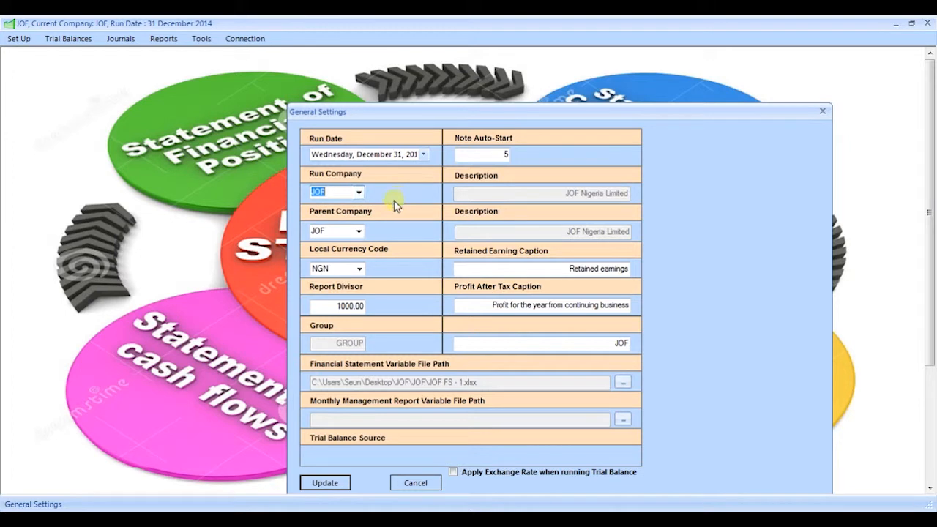
pyautogui.click(359, 232)
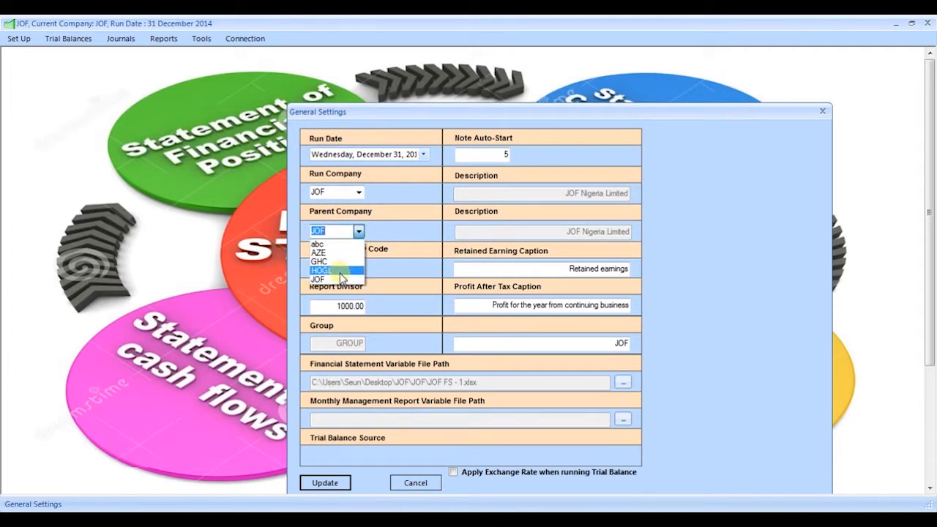
pyautogui.click(399, 240)
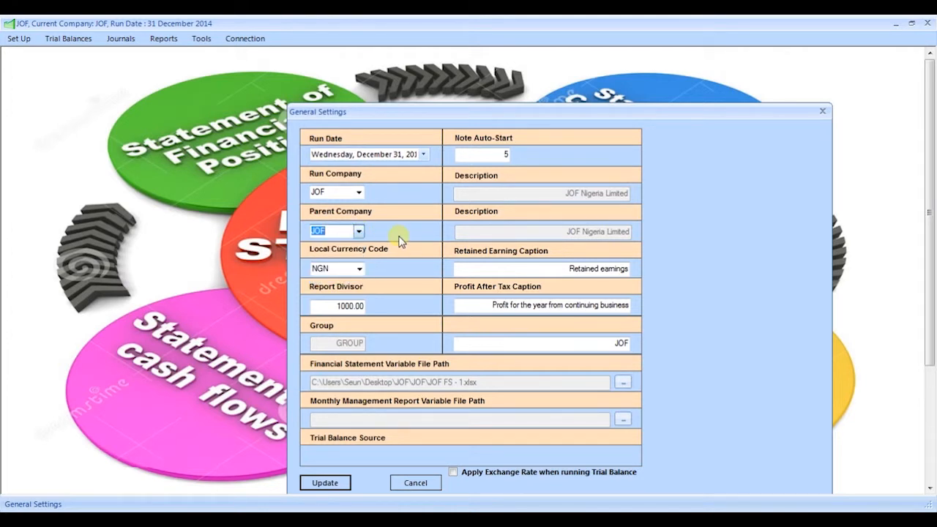
# Choose NGN as the local currency code in the general settings.
pyautogui.click(359, 269)
pyautogui.click(348, 271)
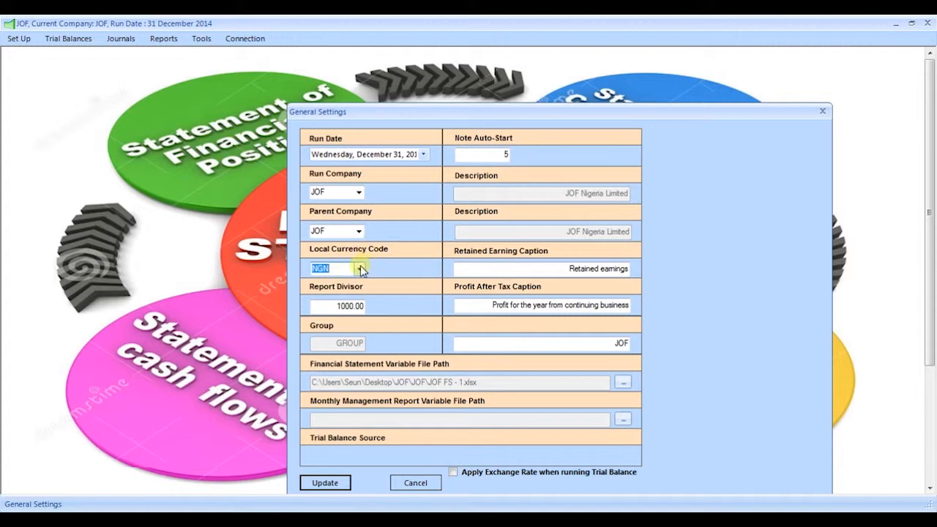
pyautogui.click(359, 269)
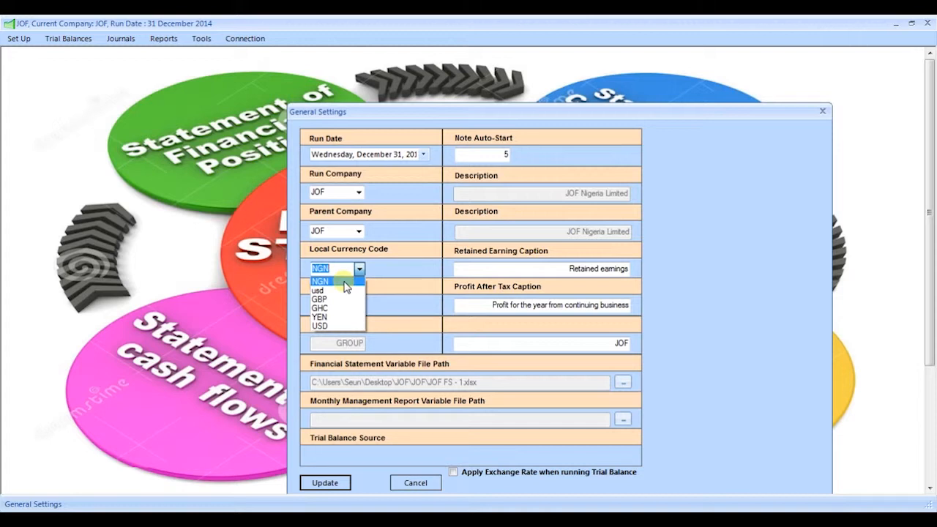
pyautogui.click(345, 284)
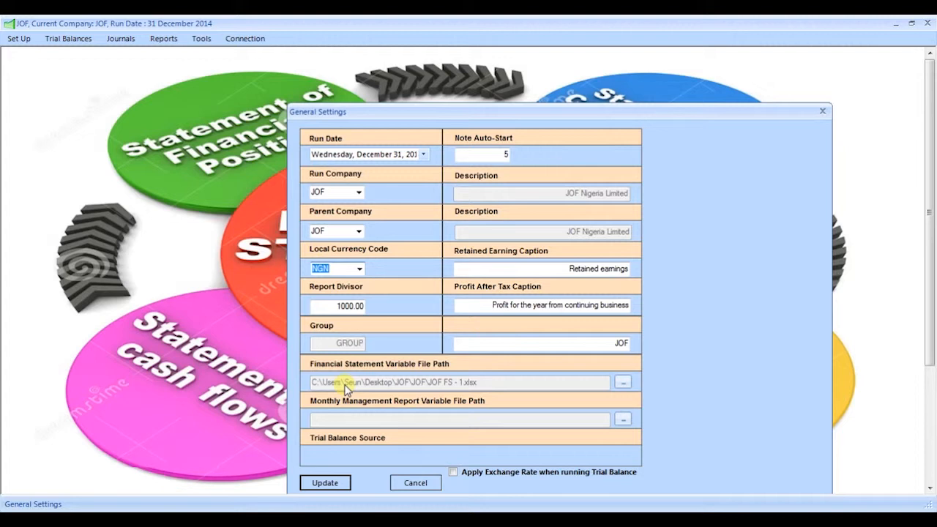
# Look through the Excel files offered for the Financial Statement and Monthly Management Report variable file paths without choosing one.
pyautogui.click(621, 383)
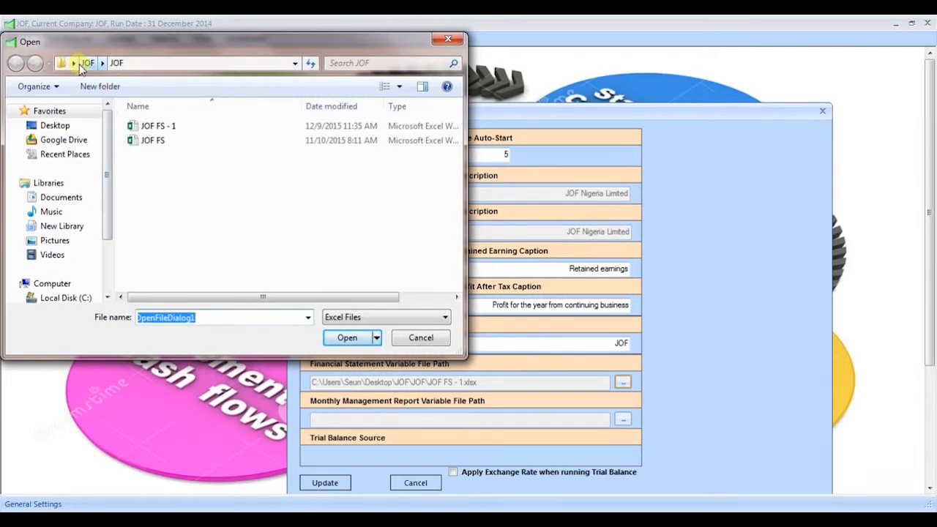
pyautogui.click(448, 38)
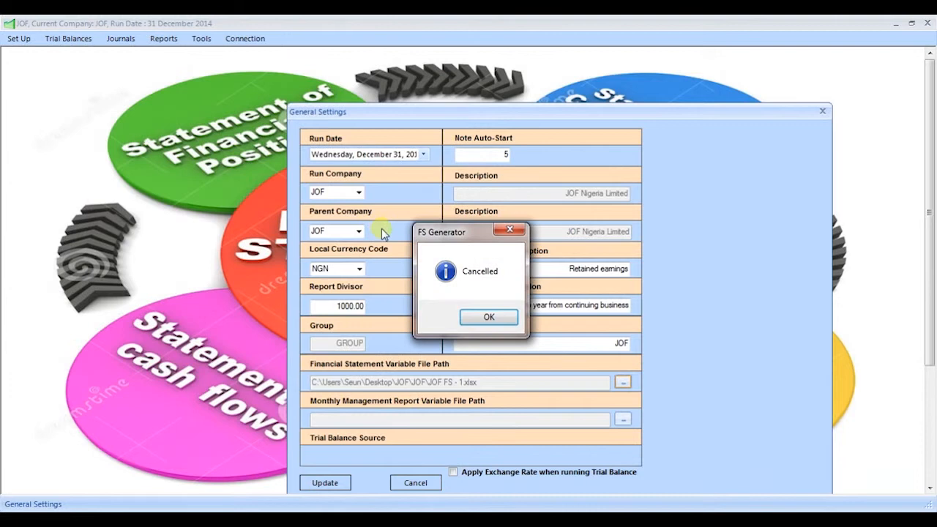
pyautogui.click(479, 317)
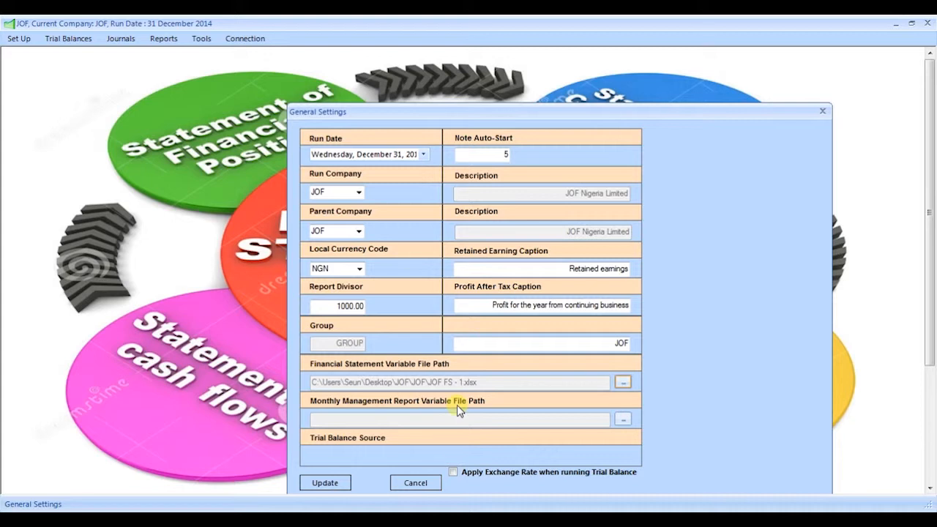
pyautogui.click(622, 420)
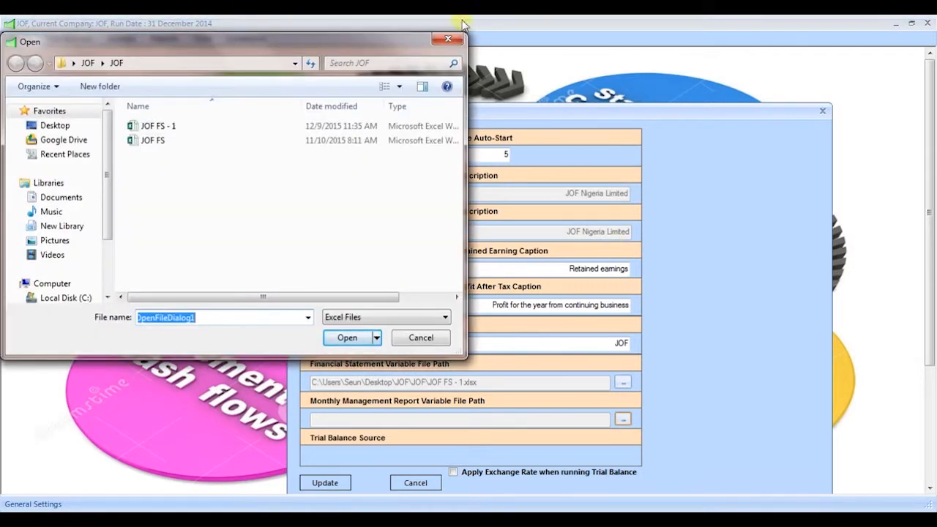
pyautogui.click(448, 39)
pyautogui.click(490, 316)
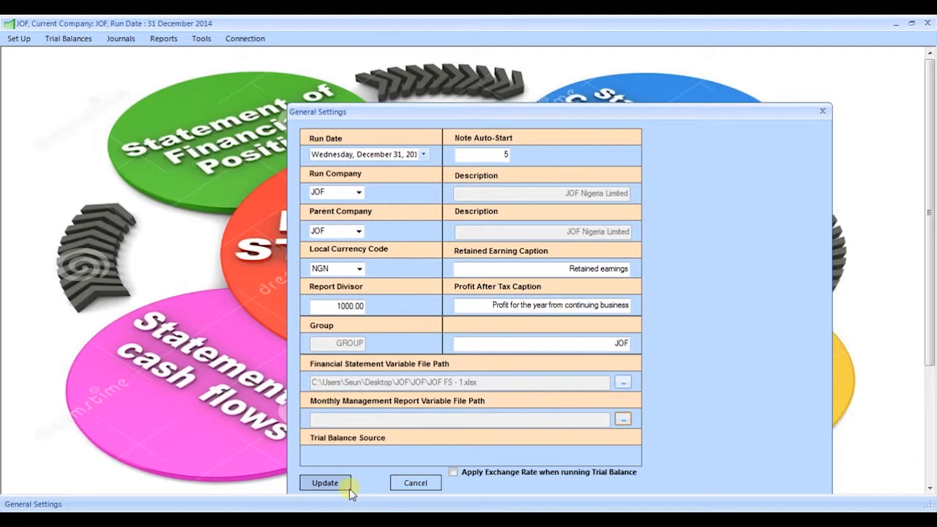
# Save the general settings.
pyautogui.click(324, 484)
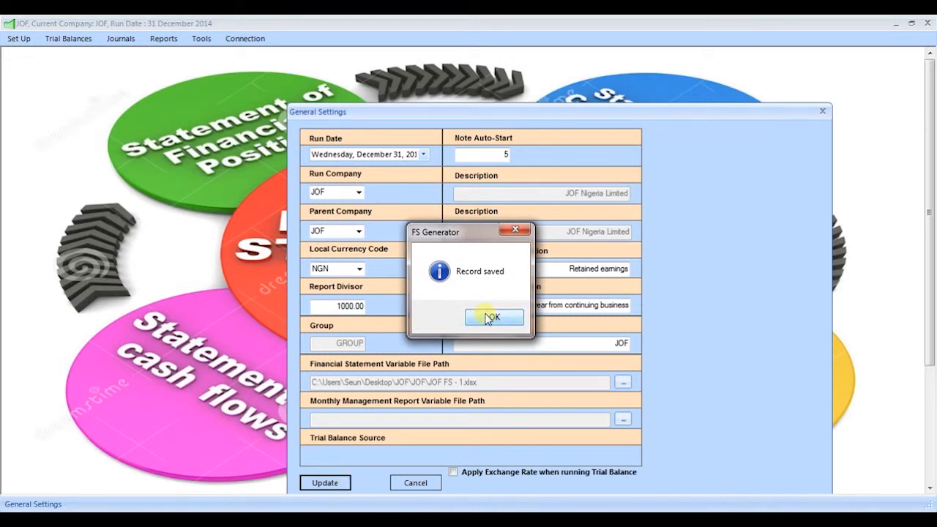
pyautogui.click(488, 318)
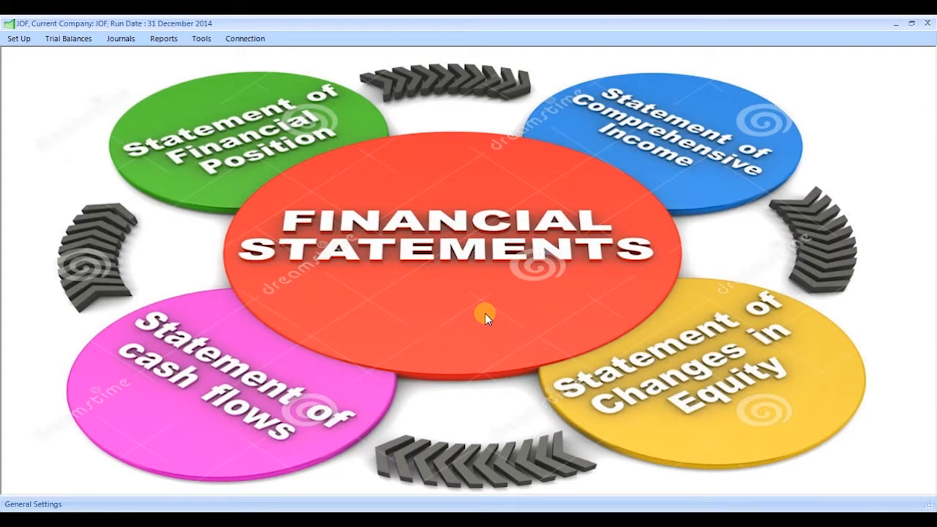
# Start a new exchange rate to NGN for the currency code USD.
pyautogui.click(24, 42)
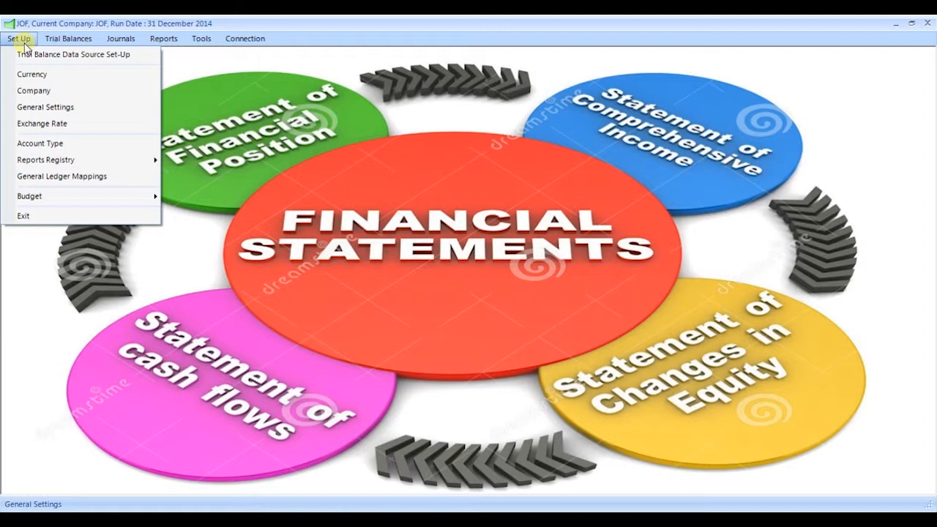
pyautogui.click(44, 125)
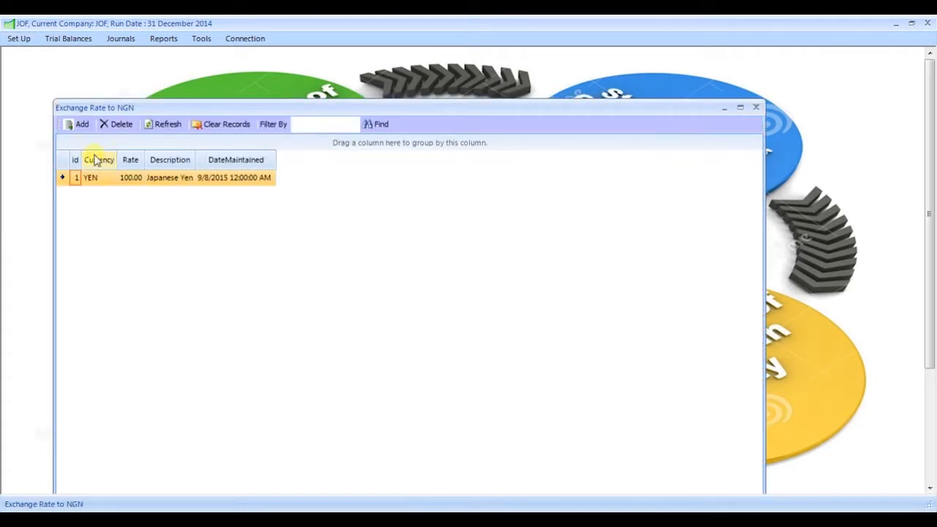
pyautogui.click(81, 125)
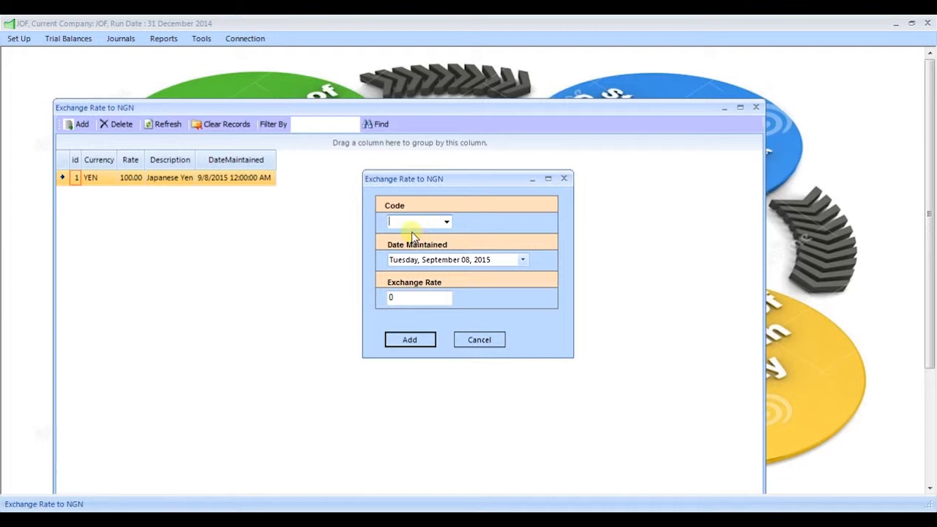
pyautogui.click(446, 222)
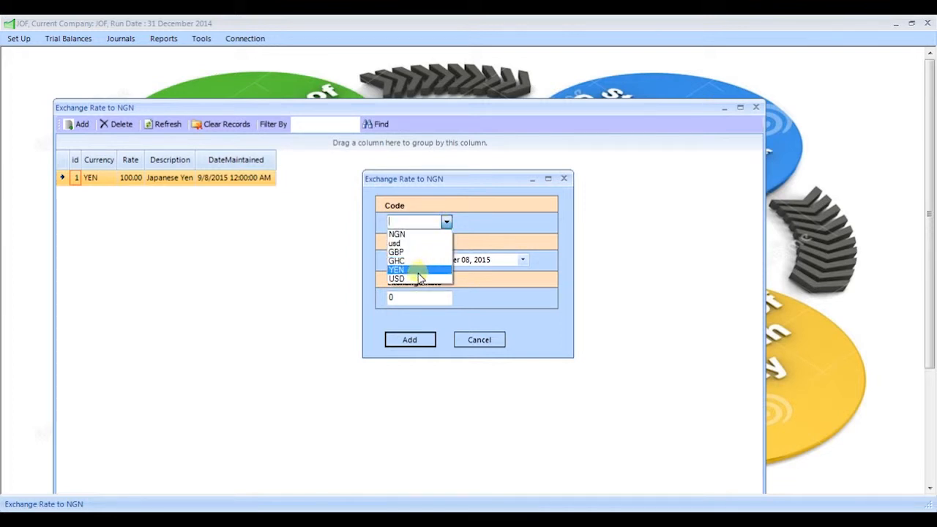
pyautogui.click(416, 278)
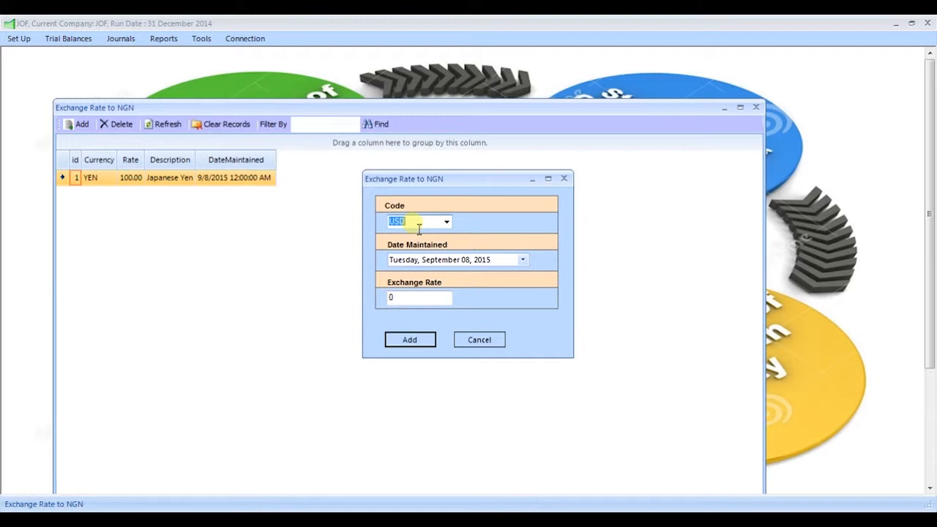
# Set the USD exchange rate's maintained date to December 31, 2014.
pyautogui.click(522, 259)
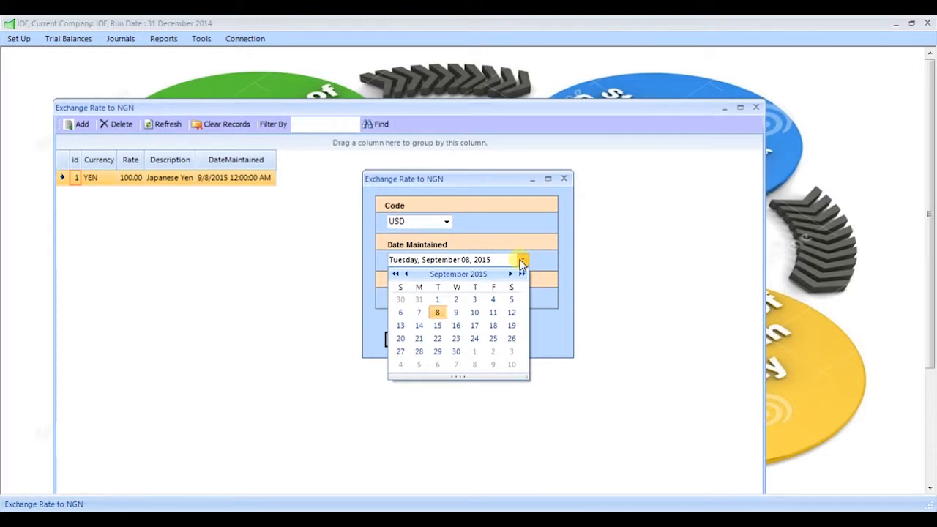
pyautogui.click(452, 264)
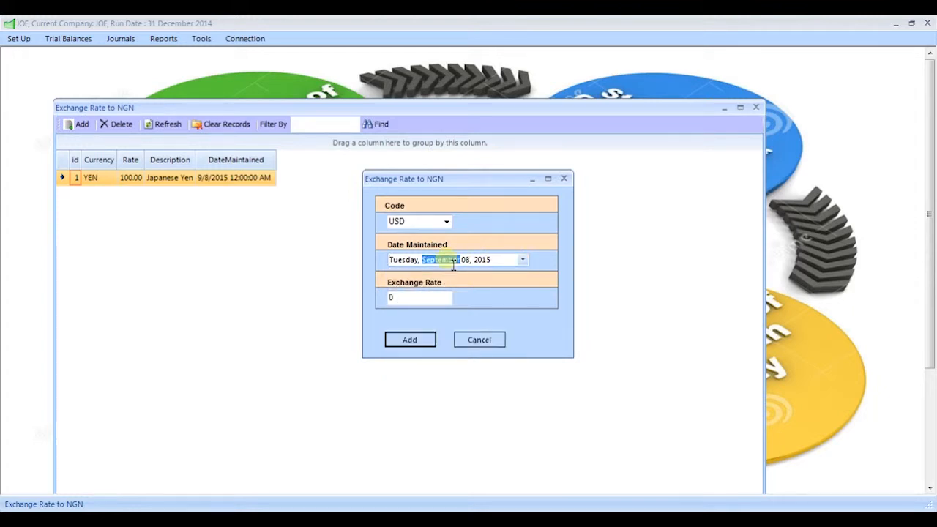
pyautogui.press('Up')
pyautogui.press('Up')
pyautogui.press('Up')
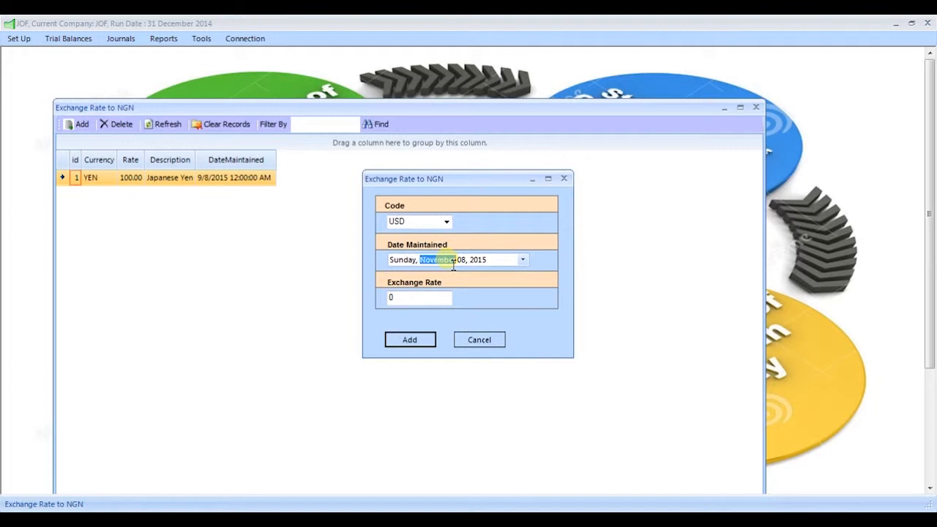
pyautogui.click(471, 265)
pyautogui.press('Up')
pyautogui.press('Up')
pyautogui.press('Up')
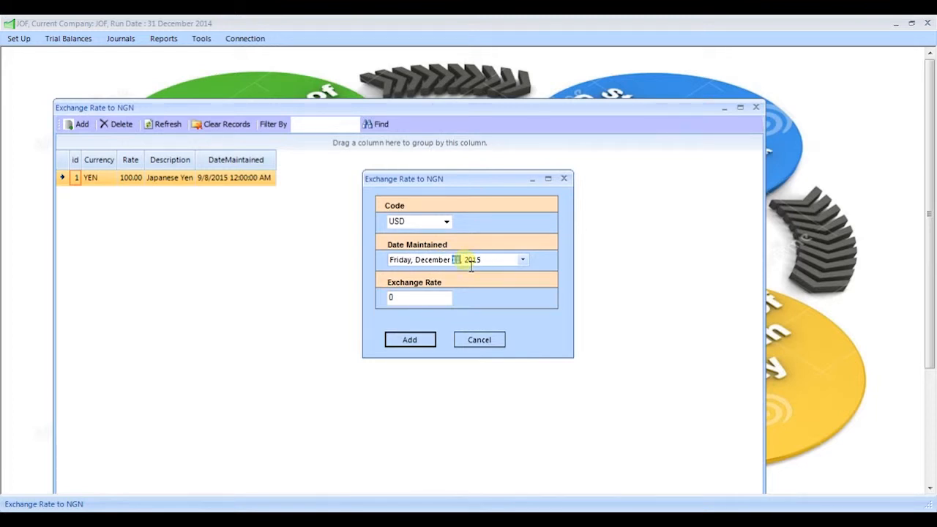
pyautogui.write('31')
pyautogui.click(488, 265)
pyautogui.press('Down')
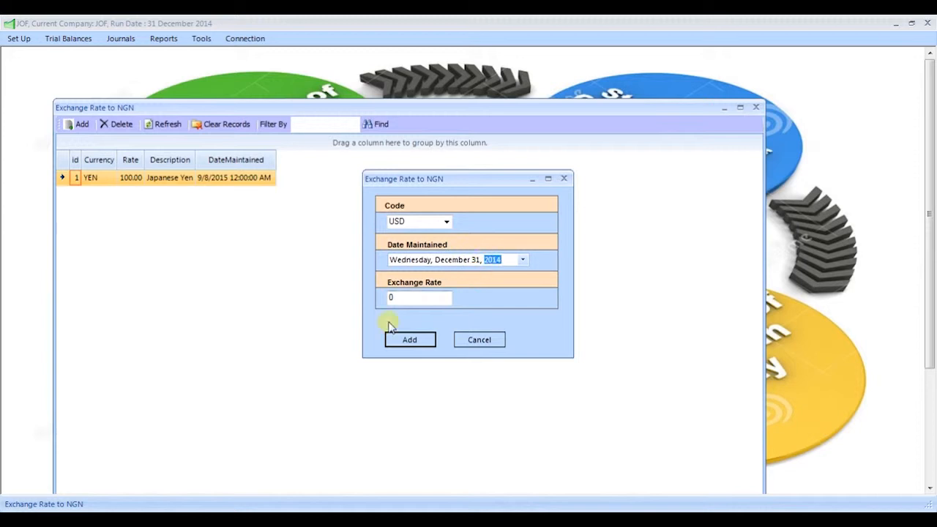
# Set the USD exchange rate to 100 and save the new record.
pyautogui.click(401, 299)
pyautogui.press('BackSpace')
pyautogui.write('100')
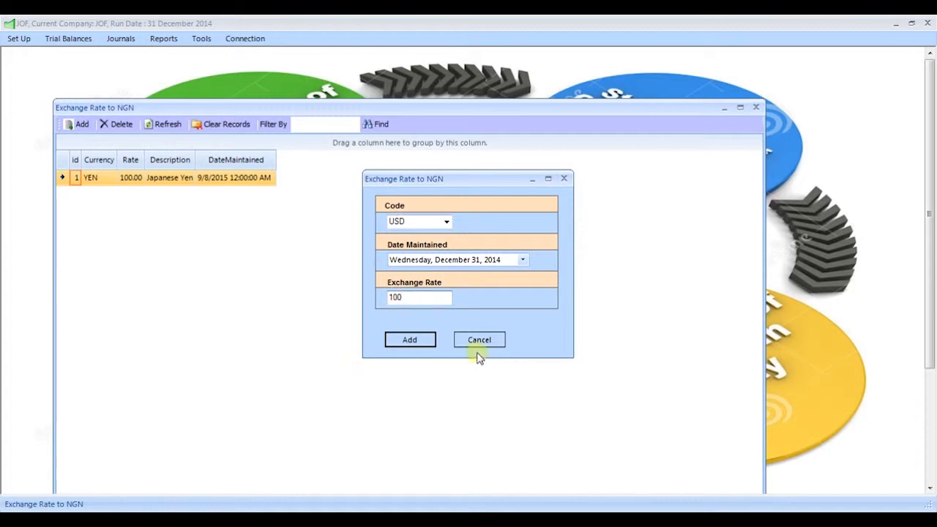
pyautogui.click(426, 338)
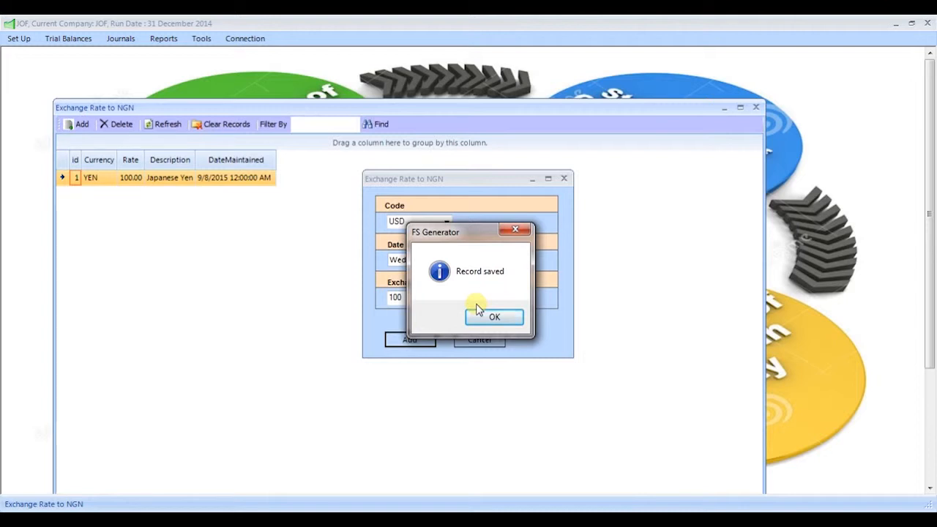
pyautogui.click(482, 317)
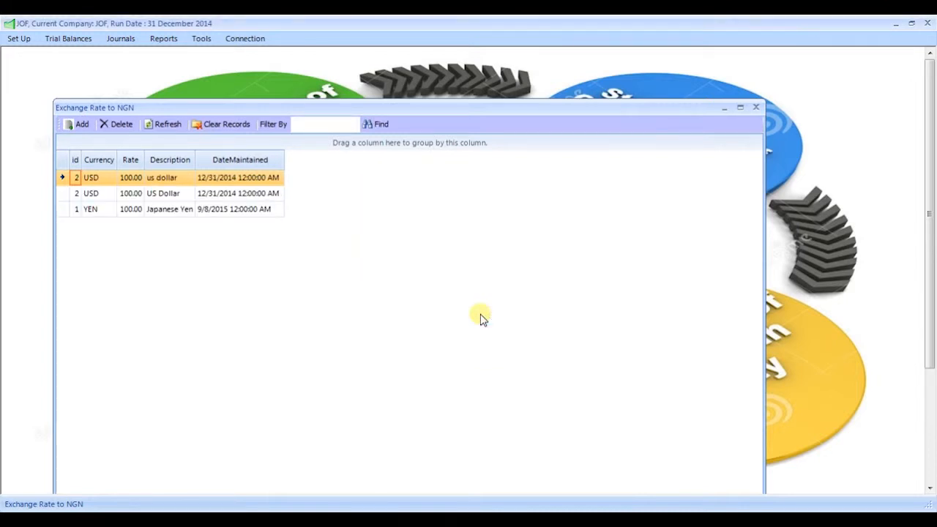
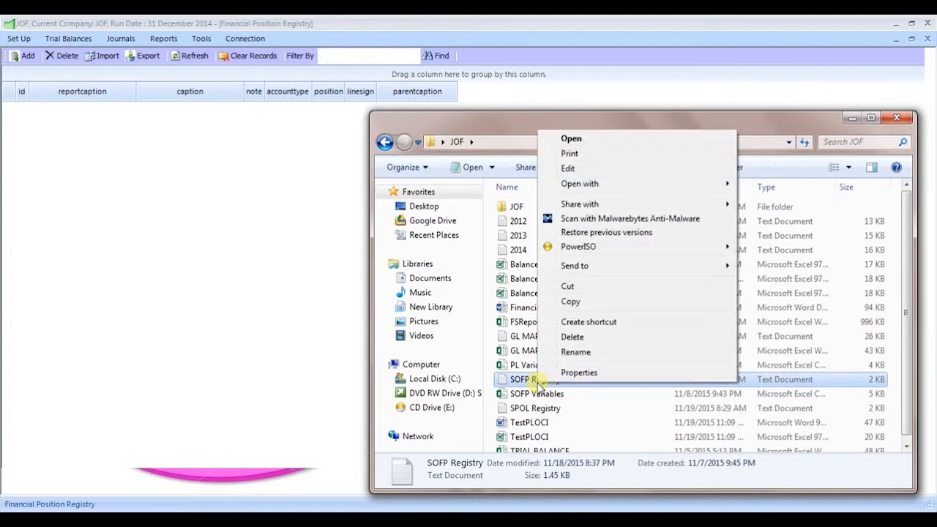
# Open the SOFP Registry text file from the JOF folder in Excel and maximize its window.
pyautogui.moveTo(615, 273)
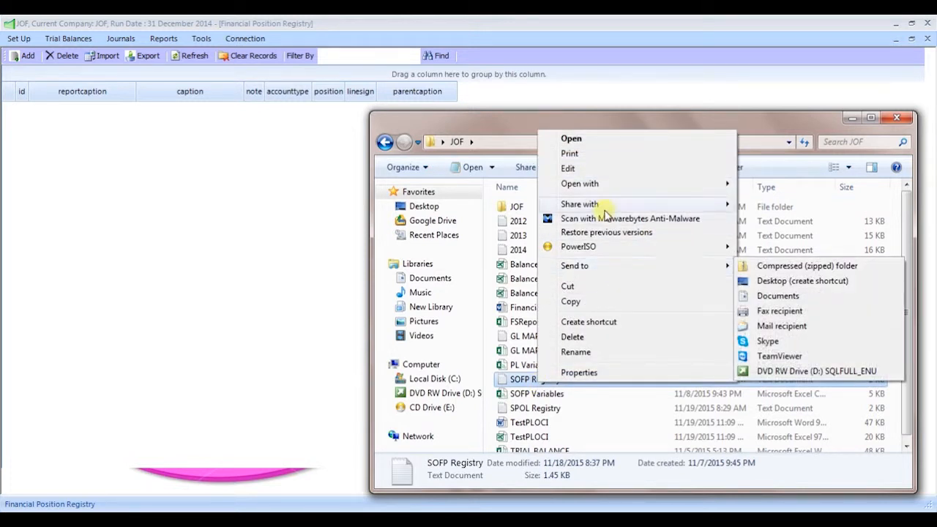
pyautogui.moveTo(599, 184)
pyautogui.click(781, 186)
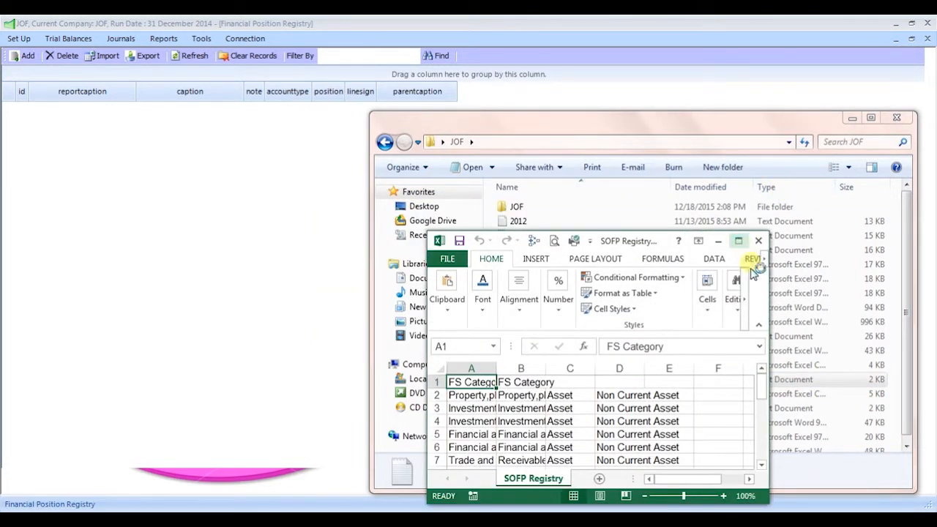
pyautogui.click(737, 241)
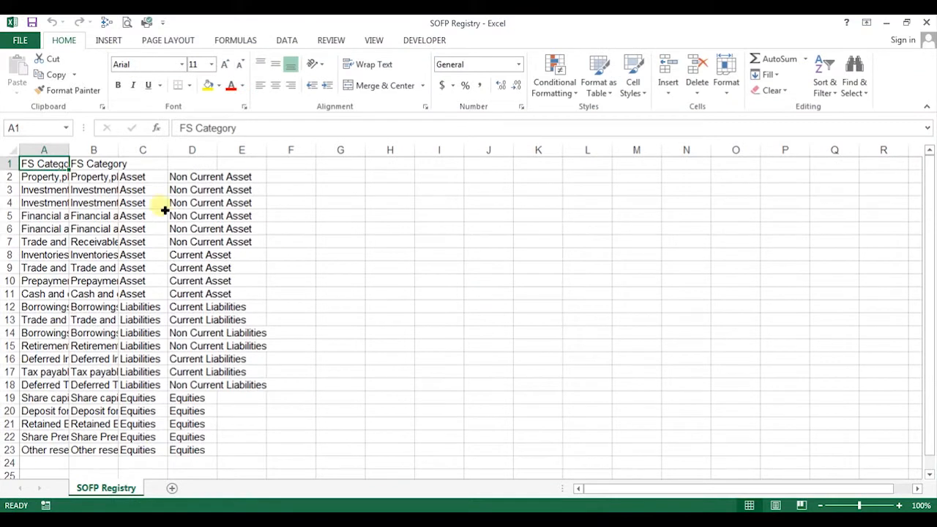
# Fit columns A and B to their contents and examine the captions, account types and parent captions in the SOFP Registry sheet.
pyautogui.doubleClick(70, 151)
pyautogui.click(63, 201)
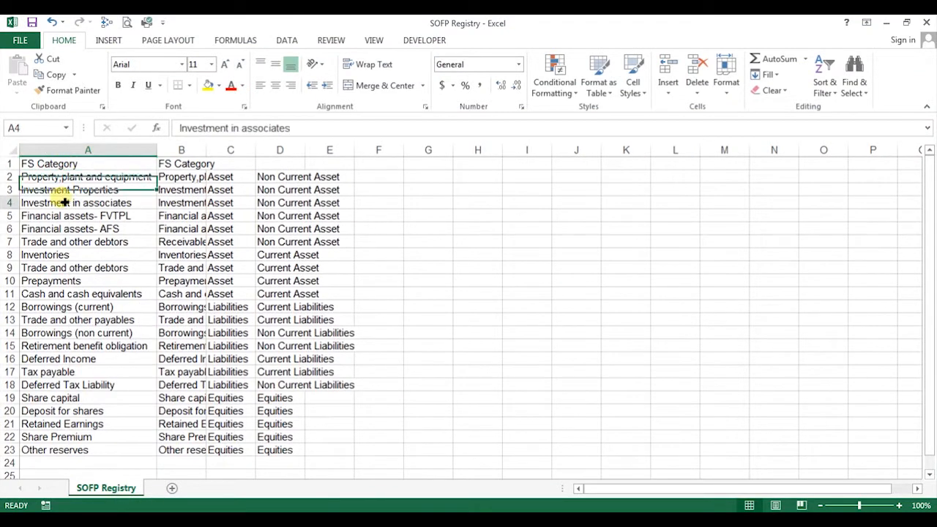
pyautogui.click(63, 230)
pyautogui.click(77, 151)
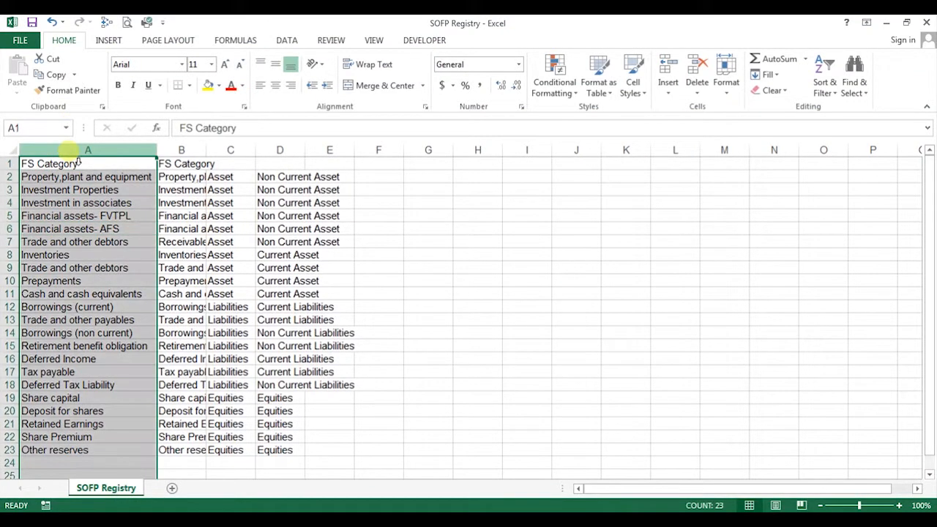
pyautogui.doubleClick(206, 151)
pyautogui.click(207, 164)
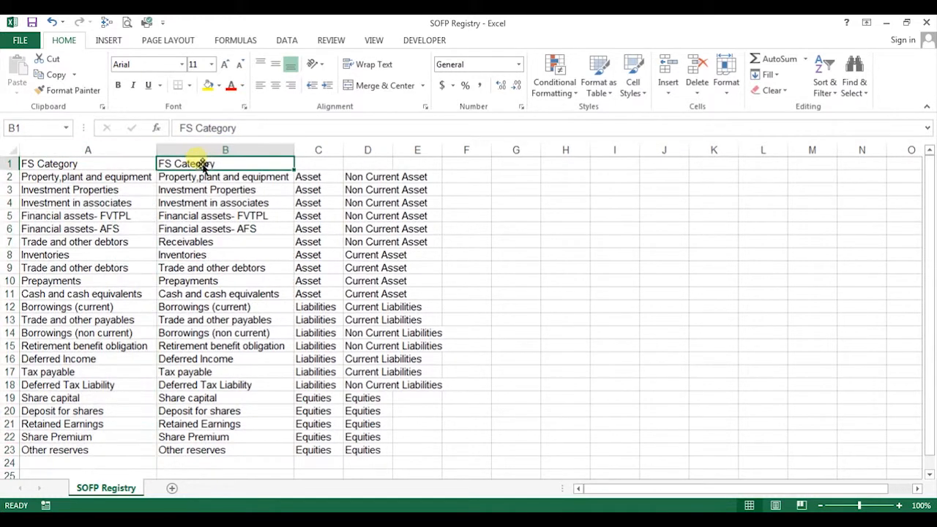
pyautogui.click(323, 190)
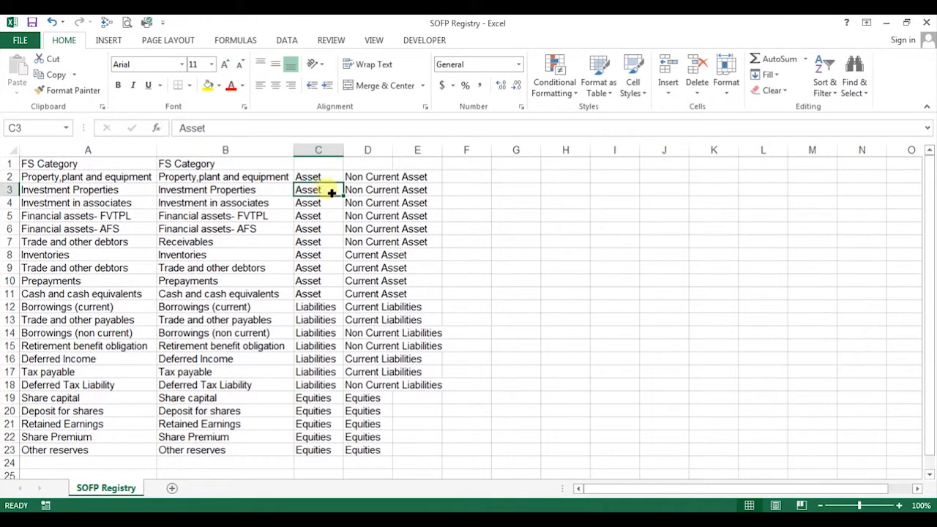
pyautogui.click(356, 180)
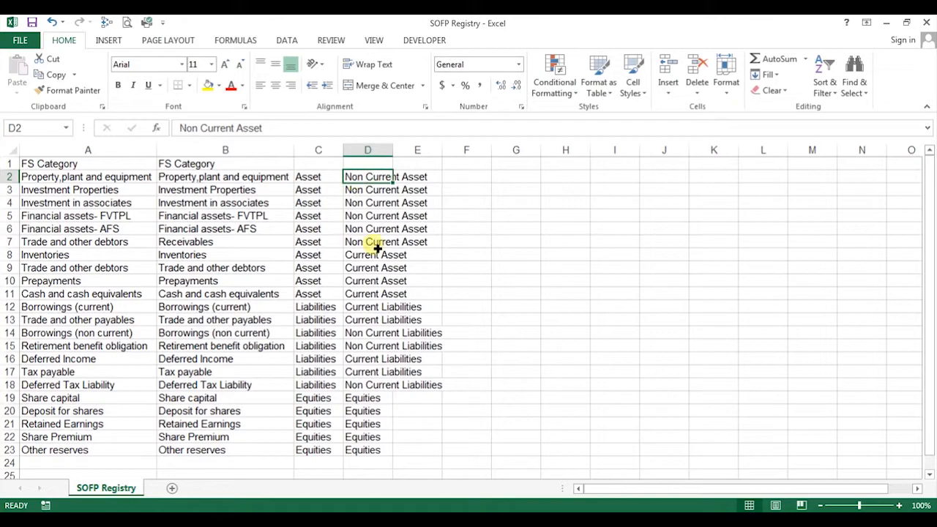
# Close the JOF folder window and the SOFP Registry workbook, discarding the workbook's changes.
pyautogui.click(886, 23)
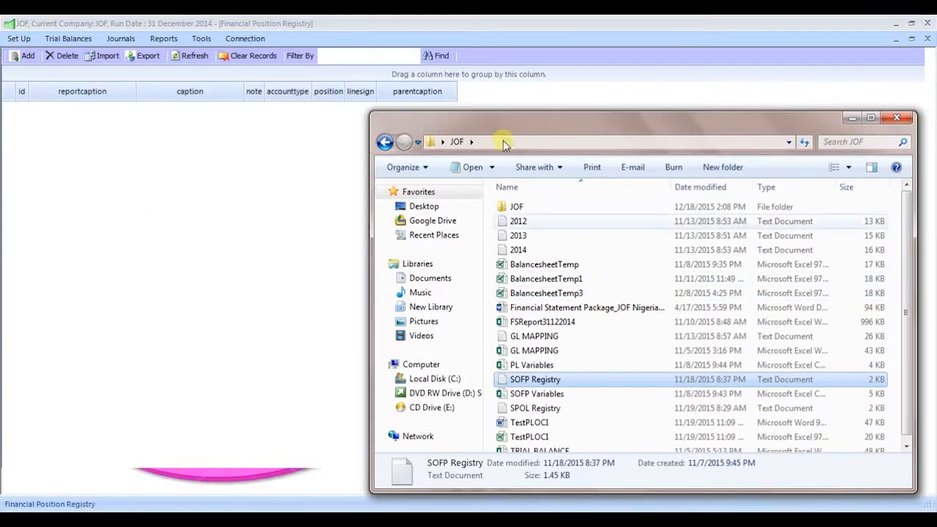
pyautogui.click(895, 117)
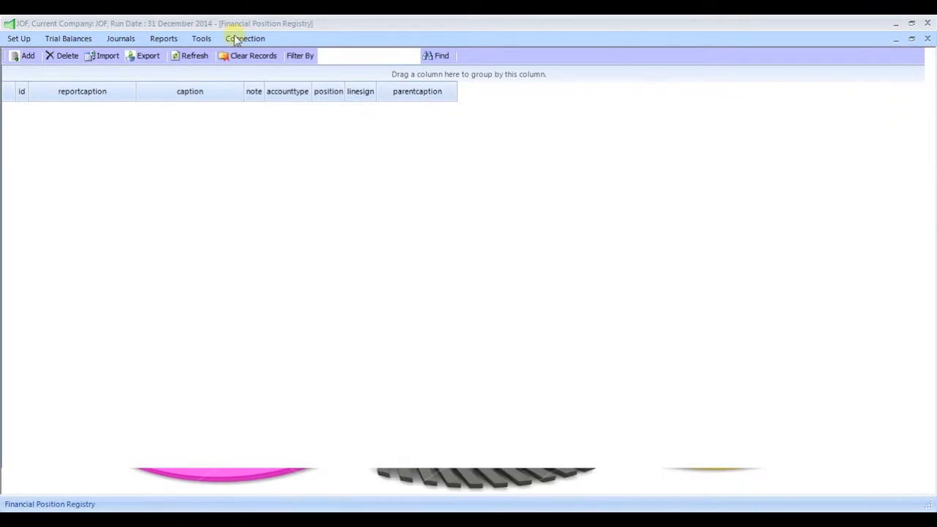
pyautogui.click(114, 66)
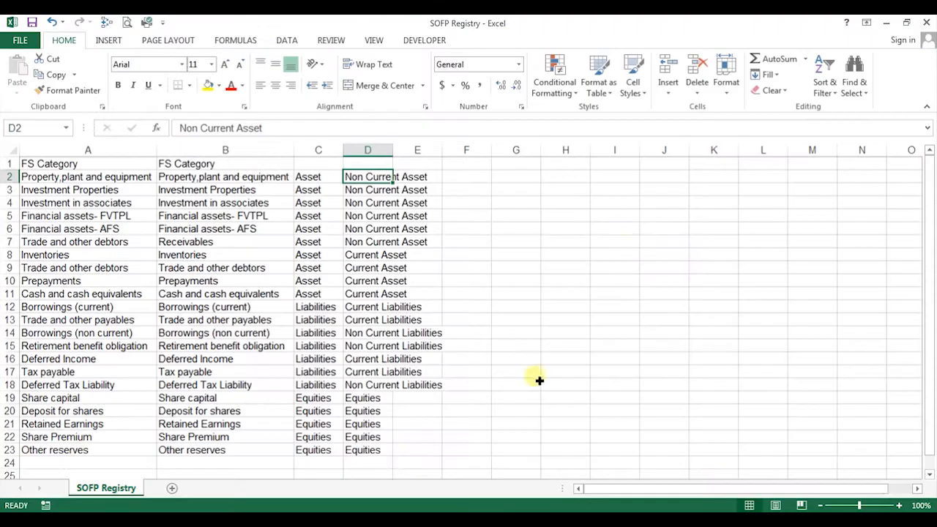
pyautogui.click(926, 22)
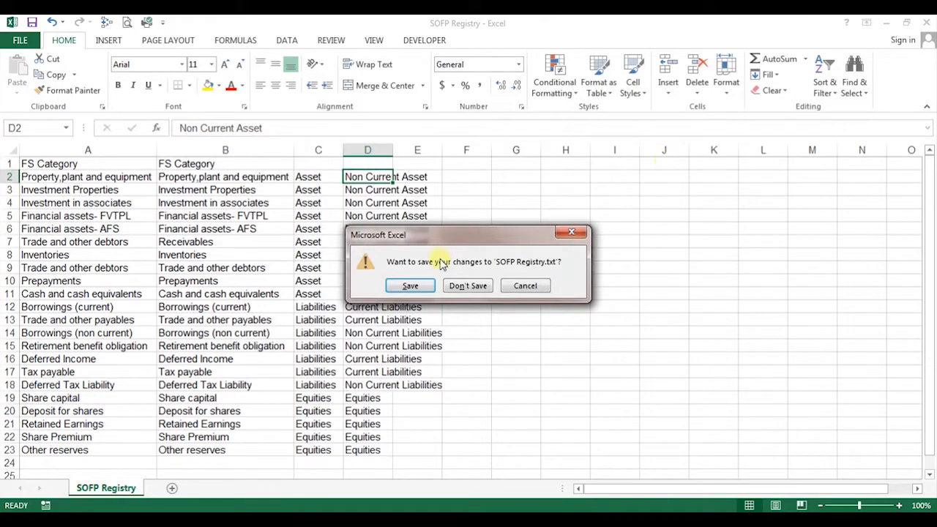
pyautogui.click(467, 284)
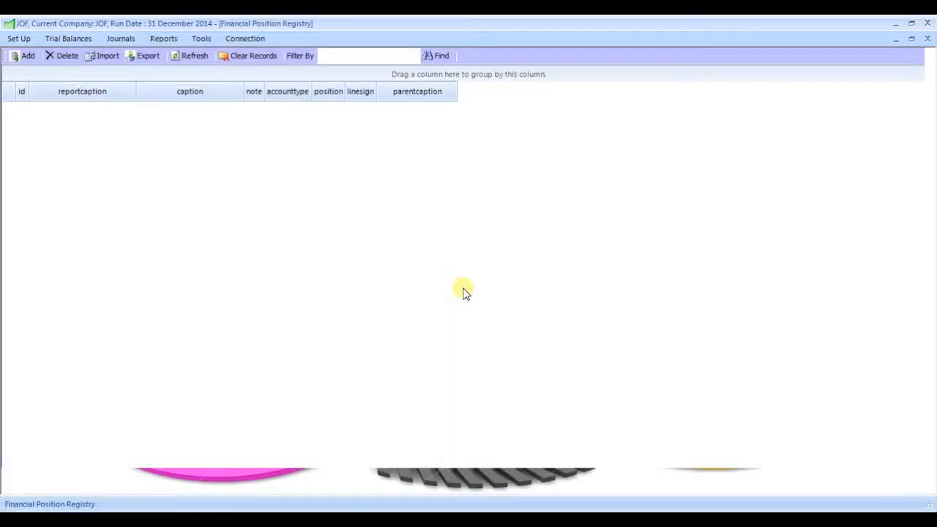
# Start importing the SOFP Registry text file into the Financial Position Registry, marking the data as having headers and requesting a preview.
pyautogui.click(105, 58)
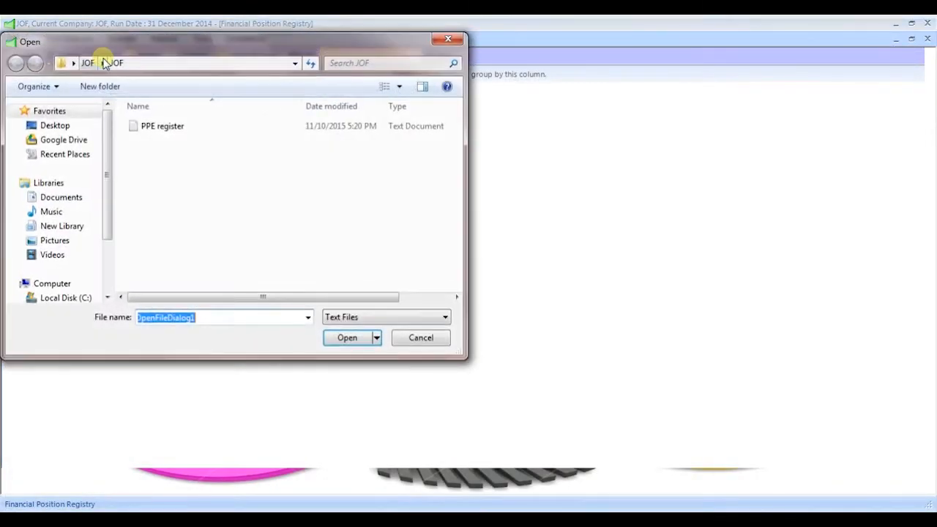
pyautogui.click(88, 63)
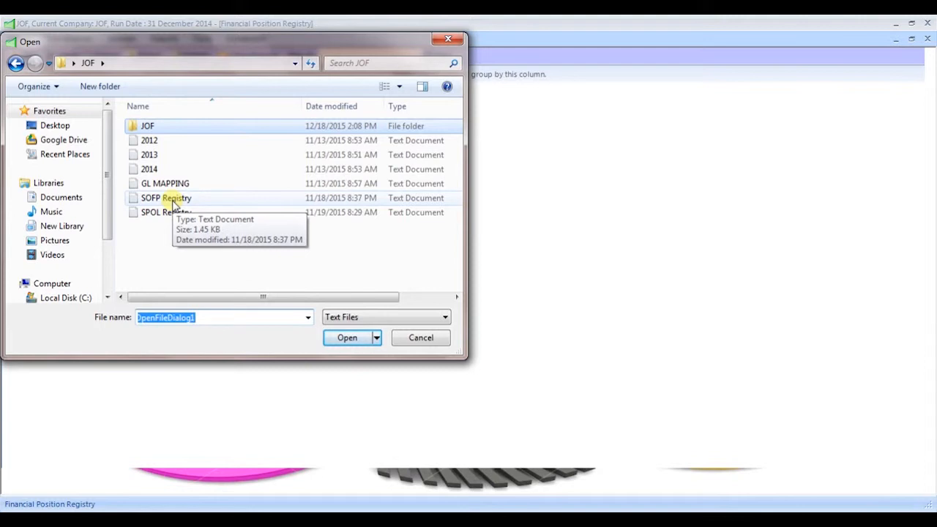
pyautogui.doubleClick(149, 199)
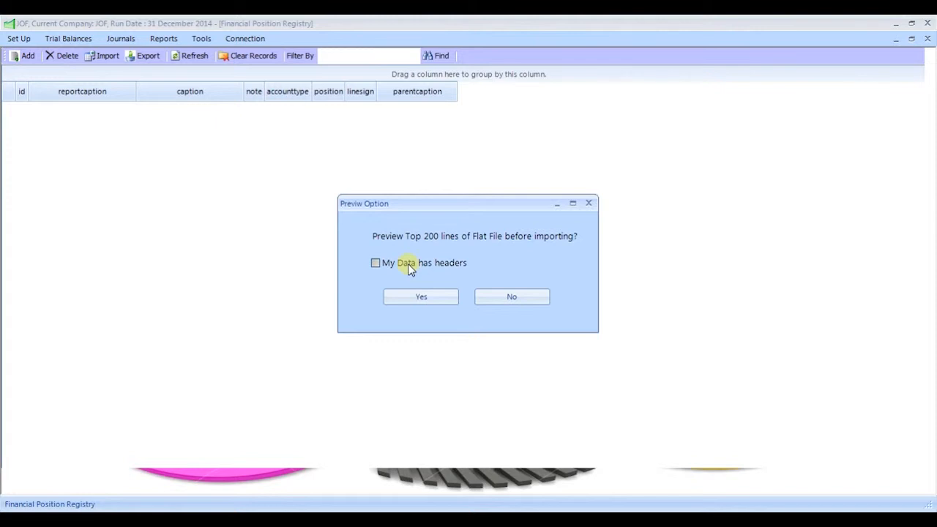
pyautogui.click(407, 269)
pyautogui.click(410, 300)
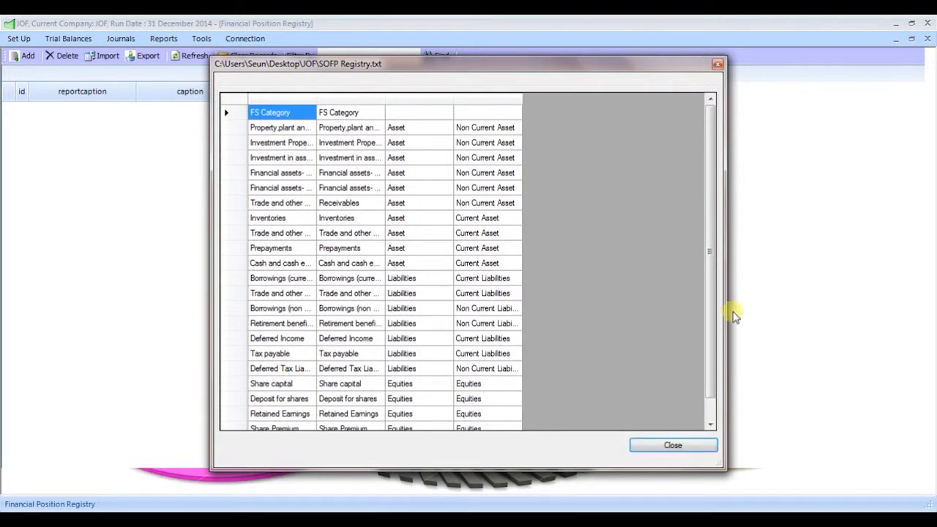
# Review the previewed SOFP Registry lines down to the last row and complete the upload of the records.
pyautogui.moveTo(711, 310); pyautogui.dragTo(710, 387)
pyautogui.click(670, 445)
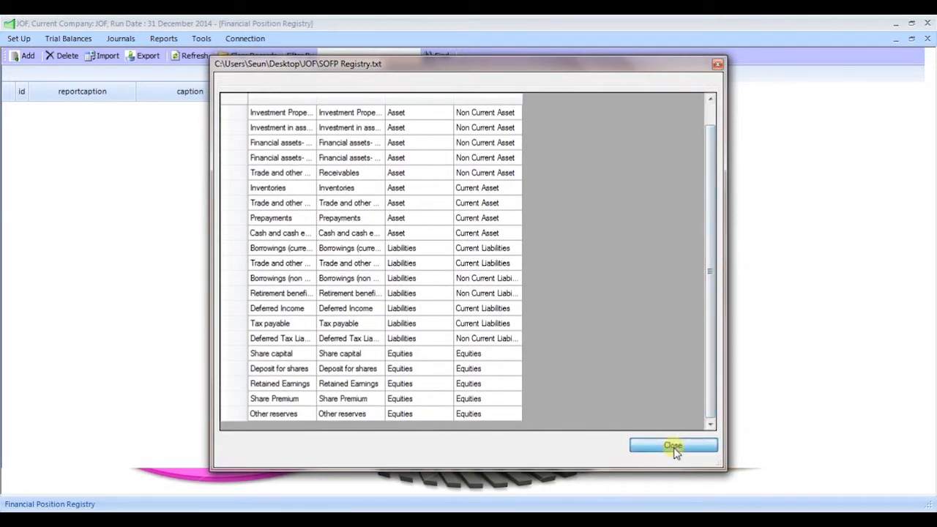
pyautogui.click(445, 318)
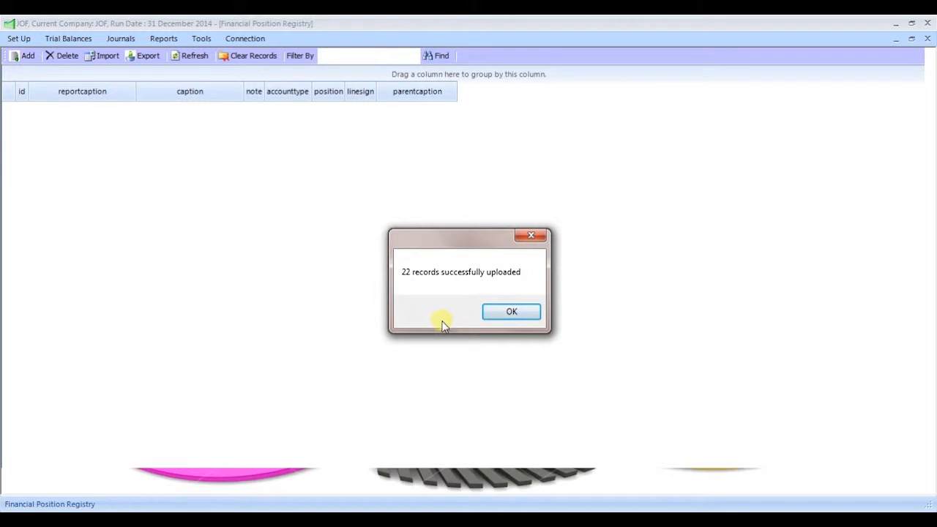
pyautogui.click(510, 314)
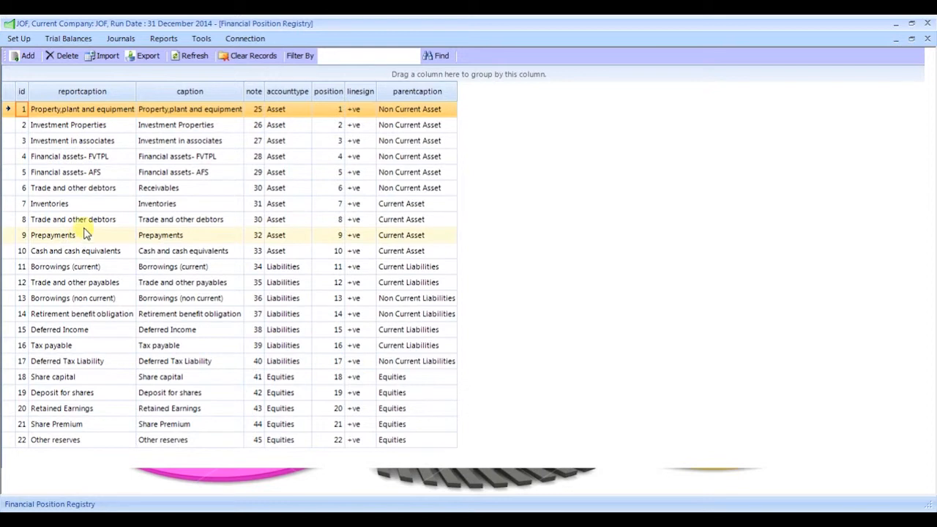
# Widen the reportcaption column in the Financial Position Registry.
pyautogui.moveTo(135, 90); pyautogui.dragTo(178, 96)
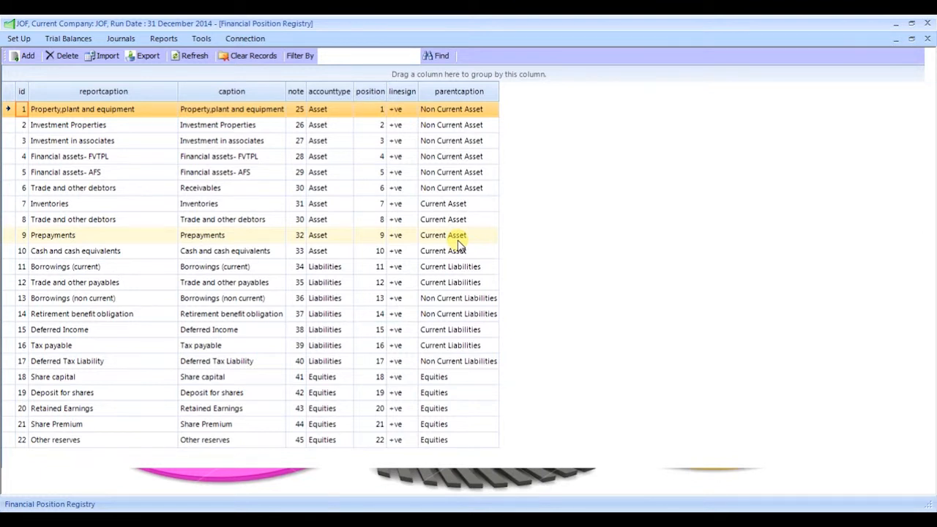
pyautogui.click(10, 41)
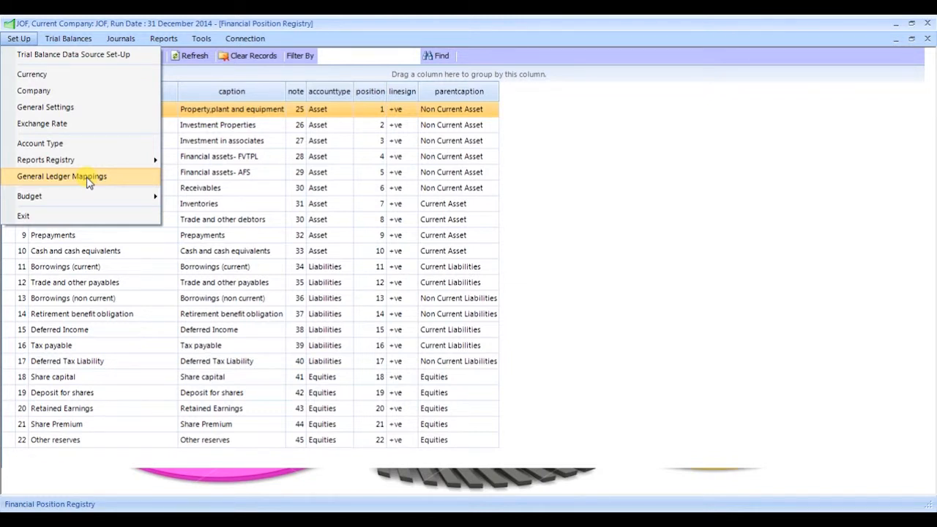
pyautogui.click(233, 97)
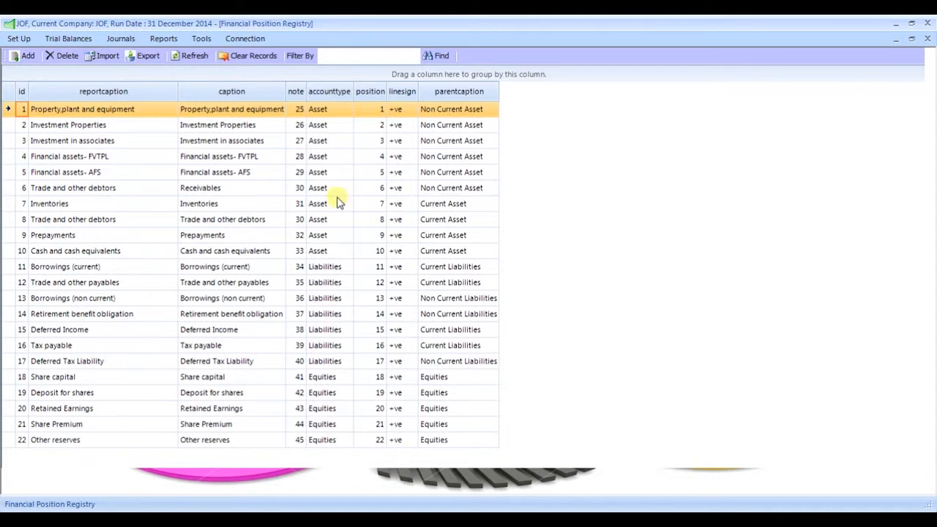
# Switch to Windows Explorer and open the frequently used JOF folder.
pyautogui.click(316, 521)
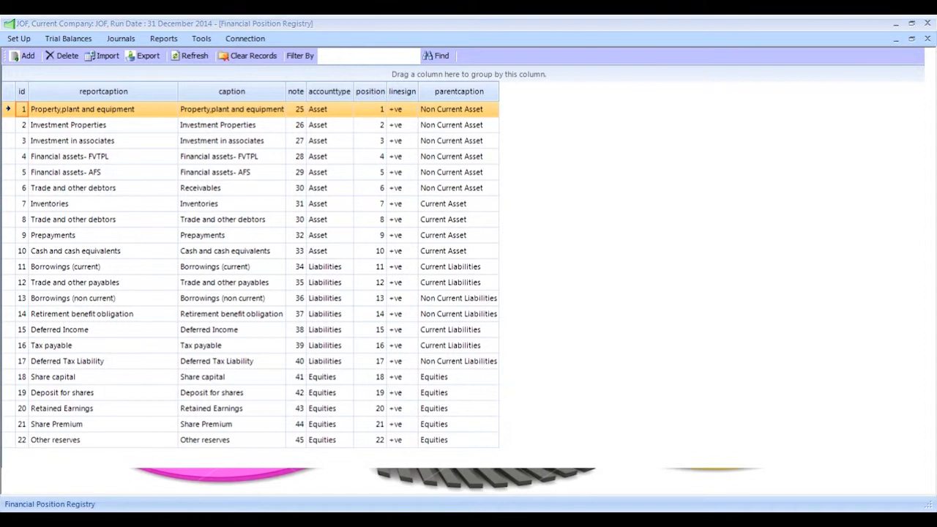
pyautogui.rightClick(316, 521)
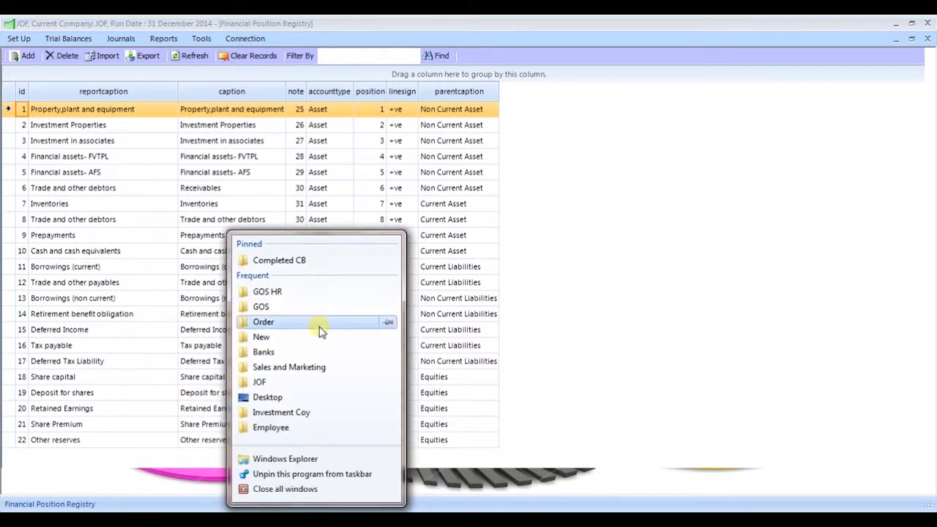
pyautogui.click(275, 384)
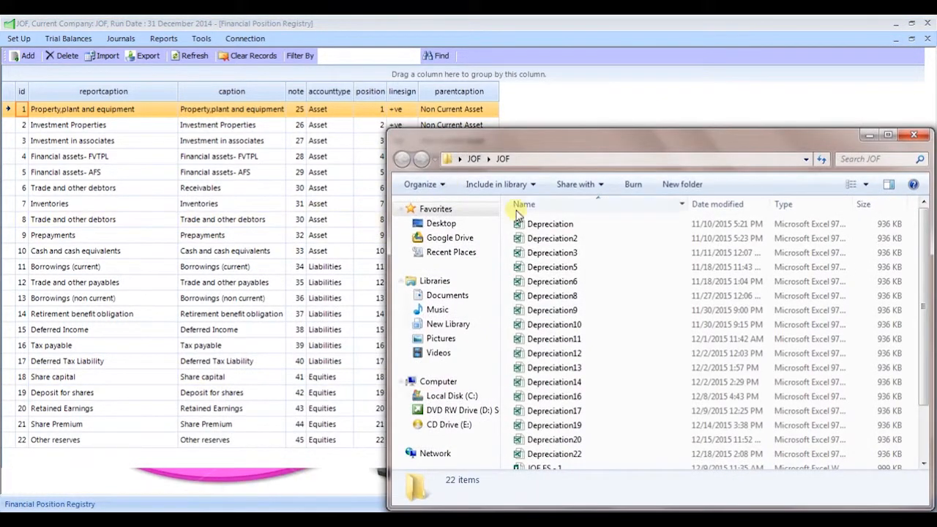
# Go up to the parent JOF folder and open the GL MAPPING text document in Excel.
pyautogui.click(464, 162)
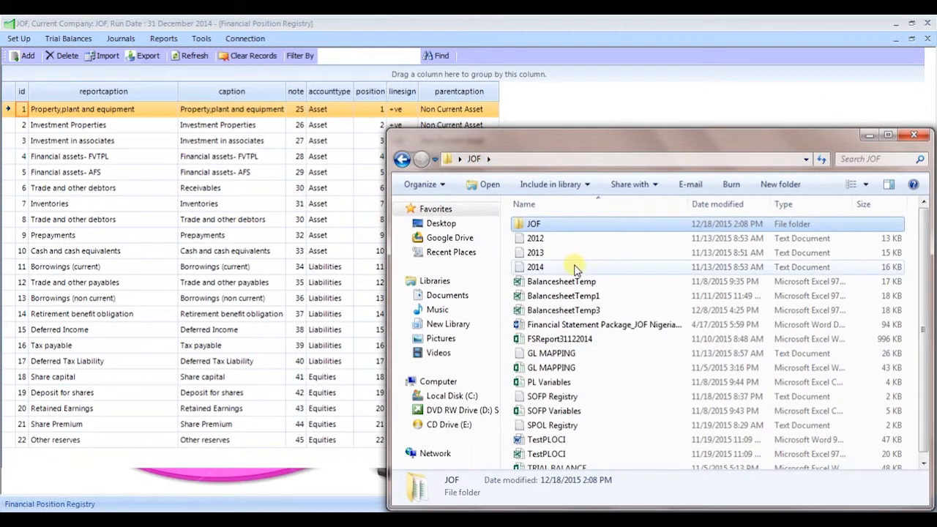
pyautogui.rightClick(561, 355)
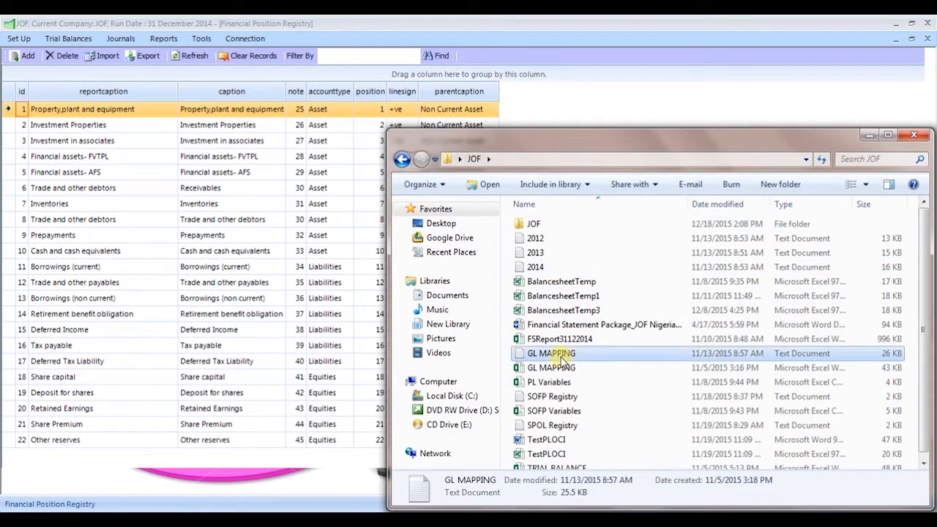
pyautogui.moveTo(656, 154)
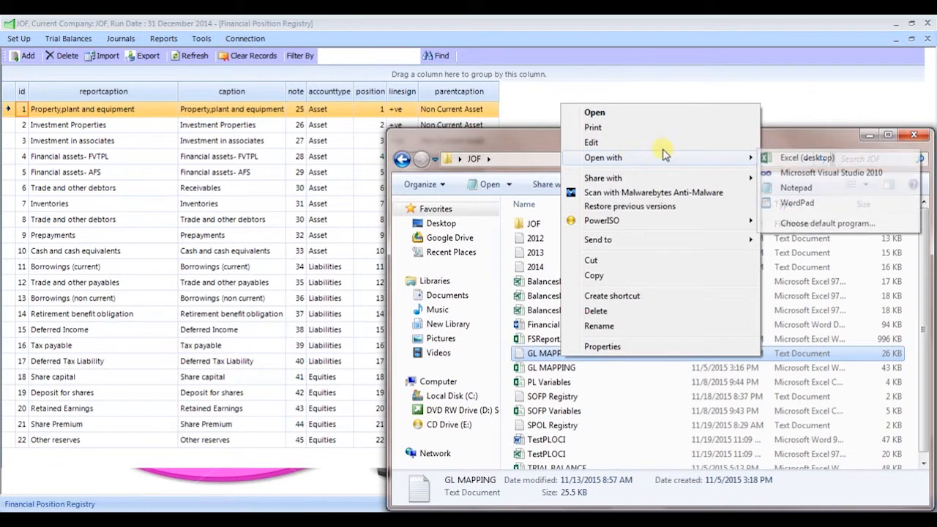
pyautogui.click(781, 154)
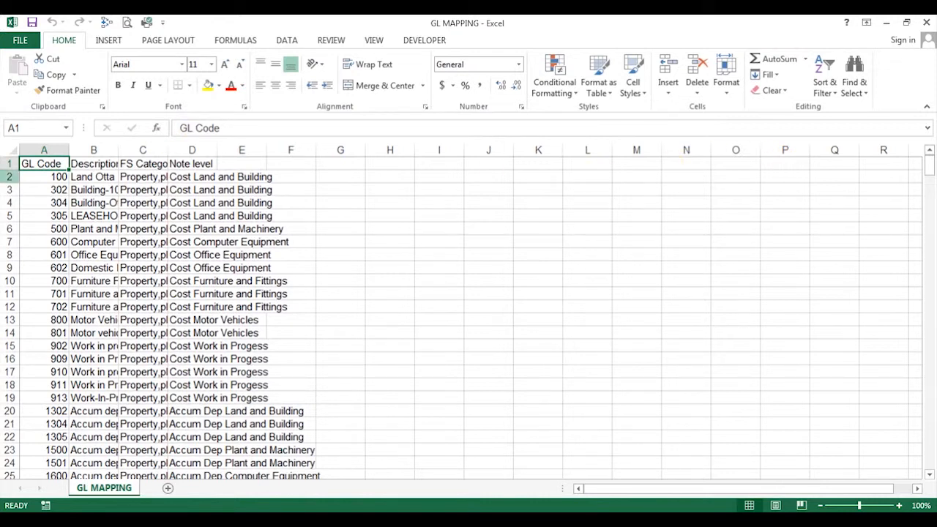
# Widen the Description, FS Category and Note level columns of the GL MAPPING sheet to fit their contents.
pyautogui.doubleClick(126, 155)
pyautogui.click(129, 150)
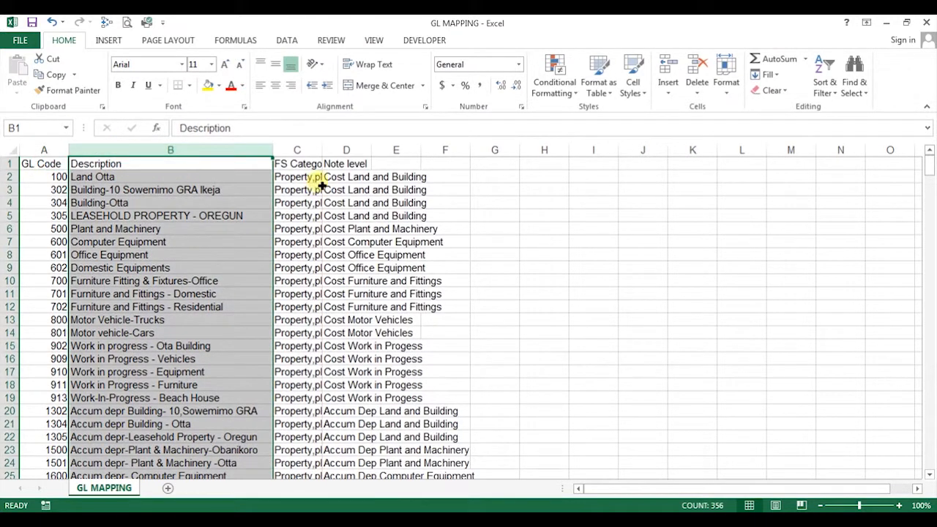
pyautogui.doubleClick(323, 153)
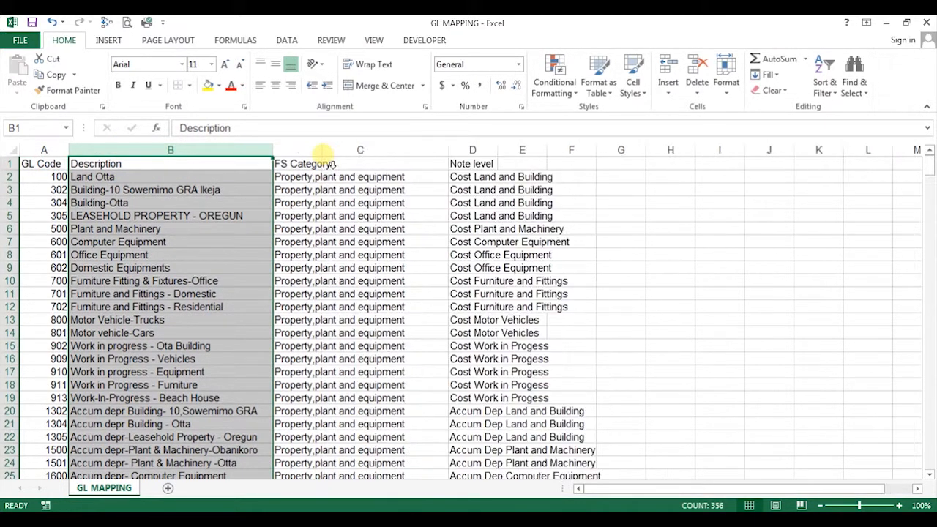
pyautogui.click(320, 154)
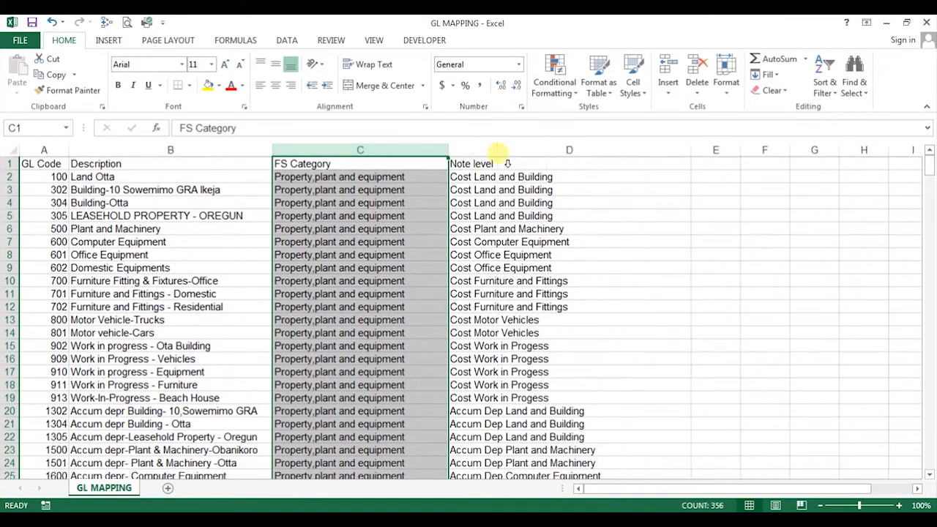
pyautogui.doubleClick(497, 153)
pyautogui.click(490, 154)
pyautogui.click(487, 167)
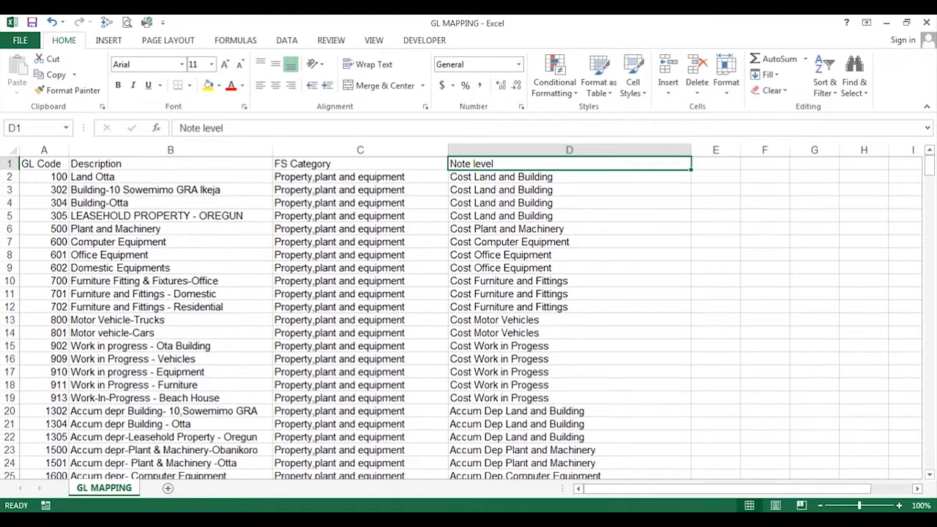
# Switch back to FS Generator and open the General Ledger Mappings.
pyautogui.click(444, 518)
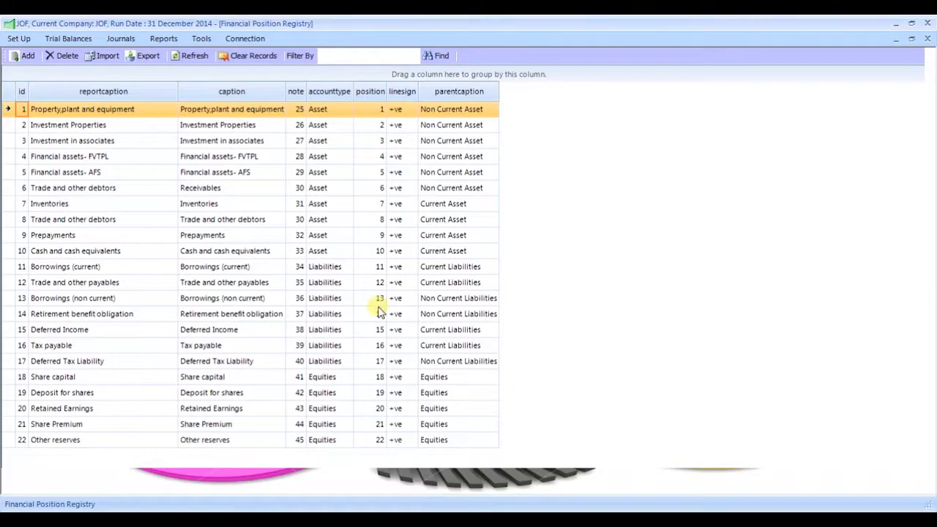
pyautogui.click(17, 39)
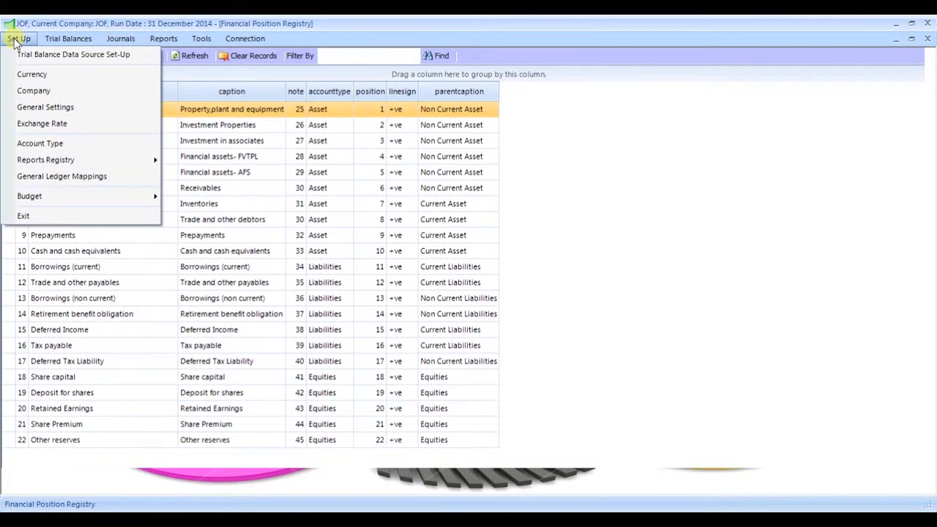
pyautogui.click(40, 176)
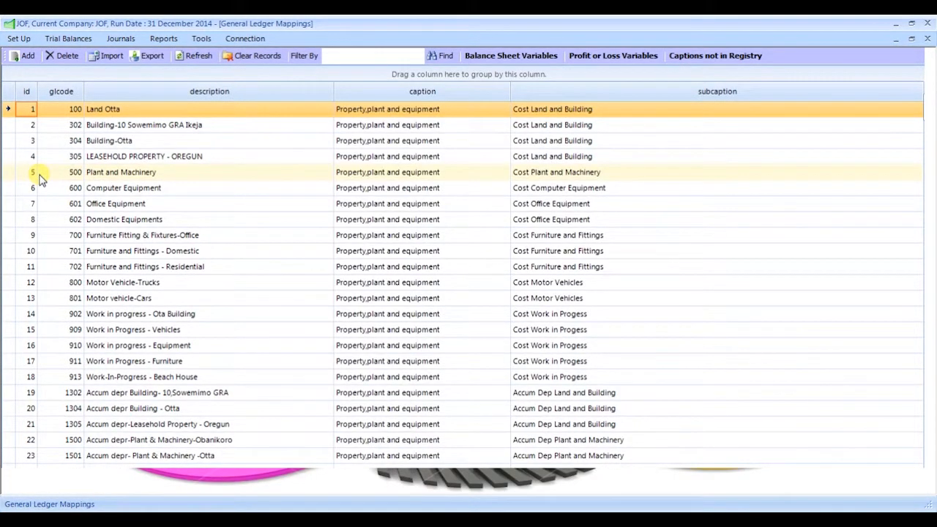
# Start importing the GL MAPPING text file into the General Ledger Mappings, marking the data as having headers and requesting a preview.
pyautogui.click(107, 56)
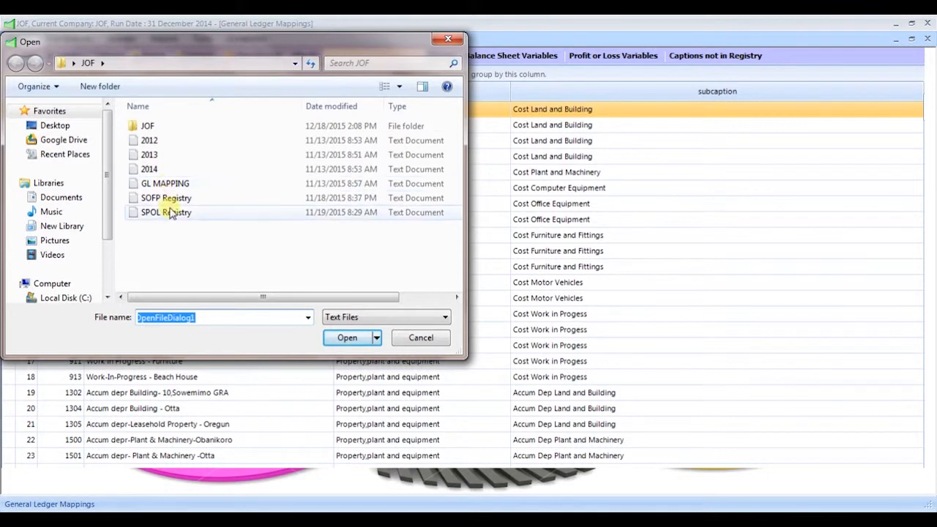
pyautogui.moveTo(229, 42); pyautogui.dragTo(273, 110)
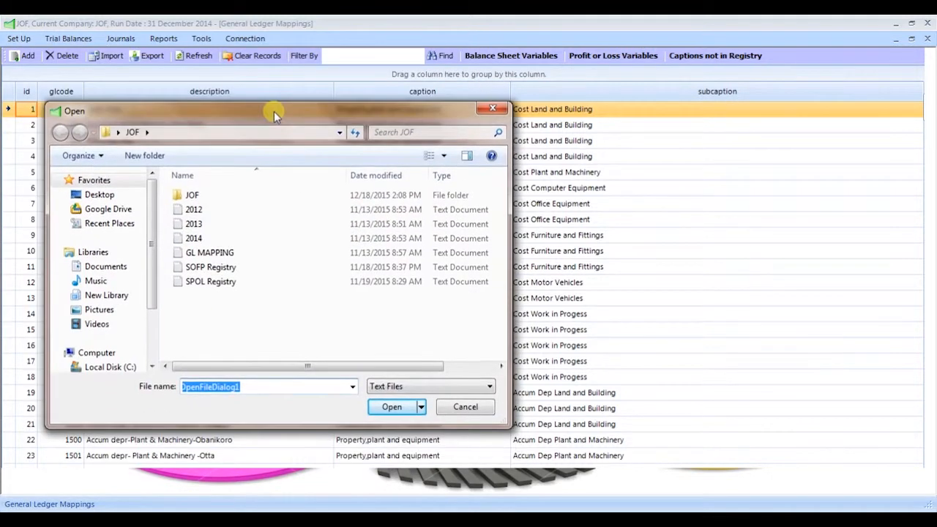
pyautogui.click(232, 253)
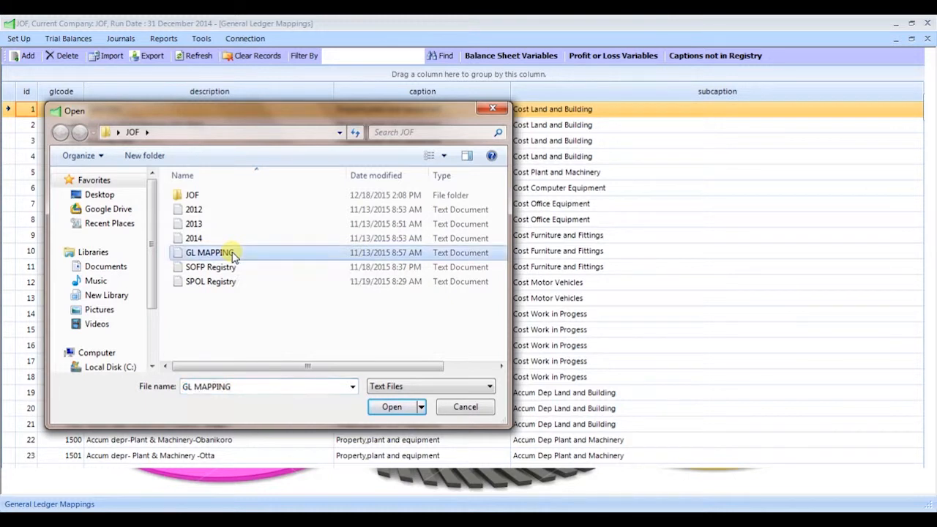
pyautogui.click(396, 408)
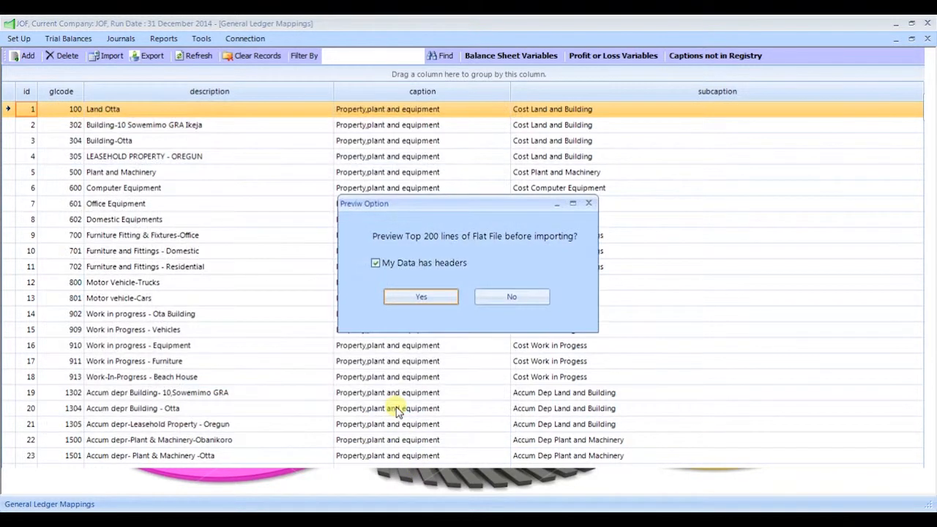
pyautogui.click(405, 296)
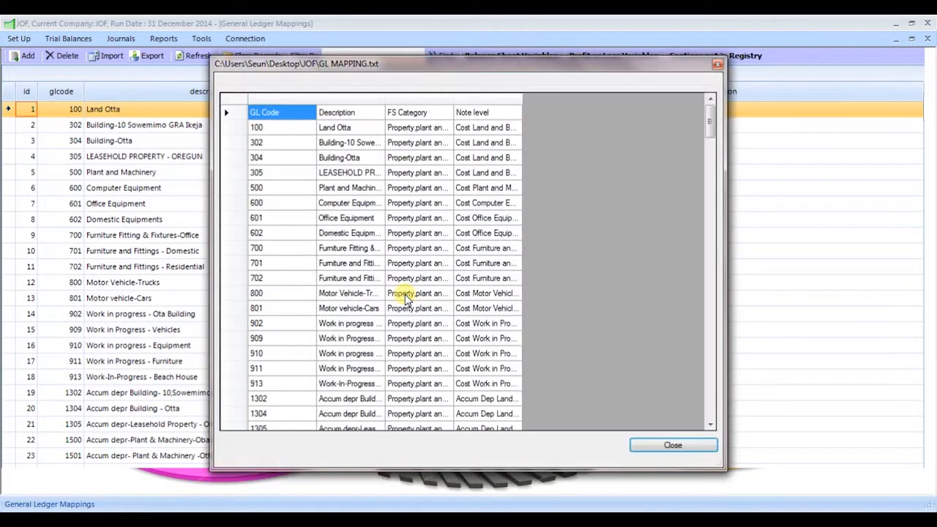
# Review the previewed GL MAPPING lines, close the preview and decline the data import.
pyautogui.moveTo(711, 123); pyautogui.dragTo(708, 100)
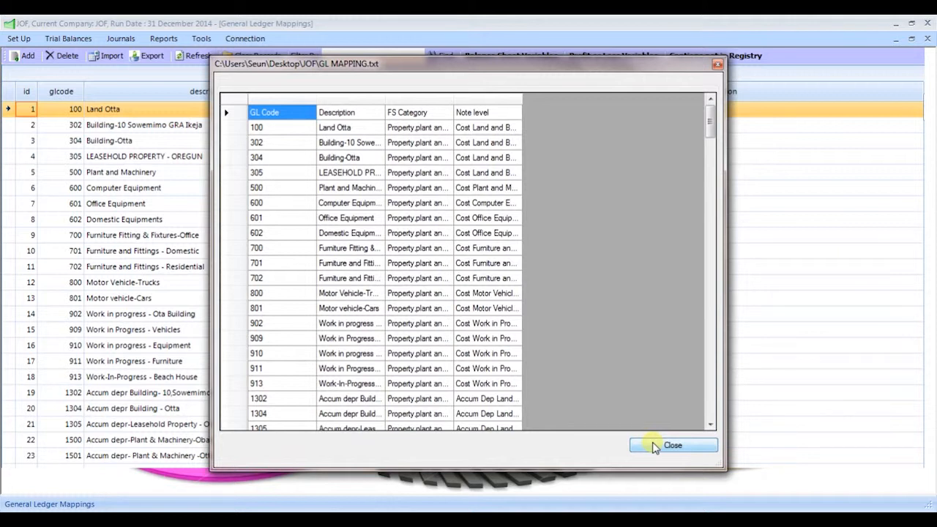
pyautogui.click(719, 67)
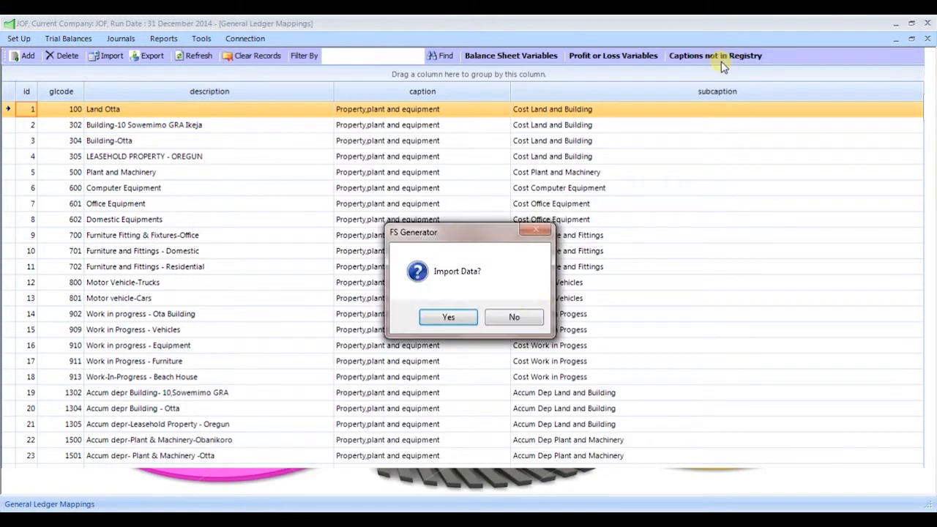
pyautogui.click(513, 313)
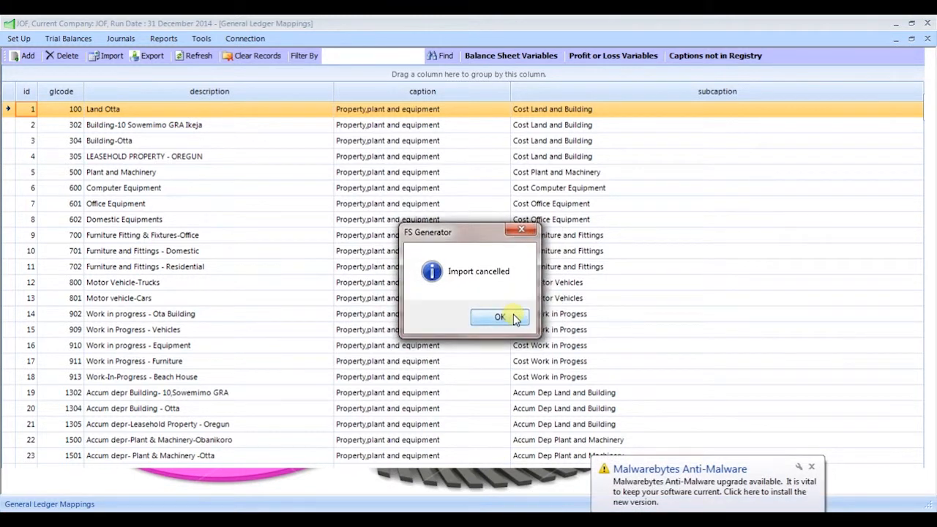
pyautogui.click(515, 317)
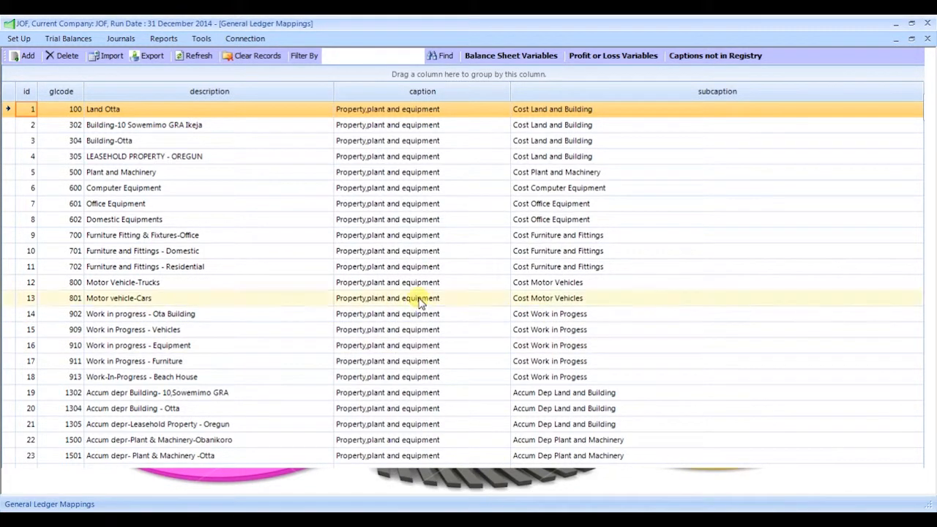
pyautogui.click(27, 58)
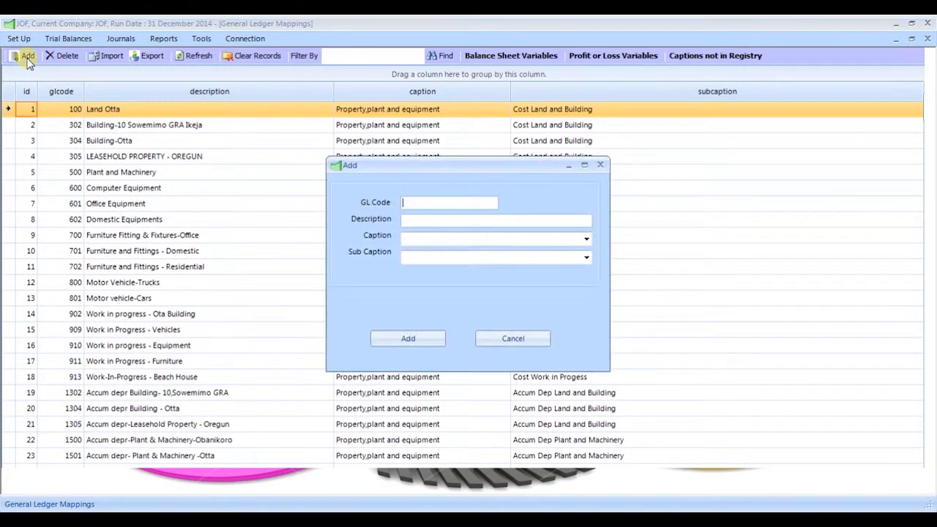
pyautogui.click(413, 205)
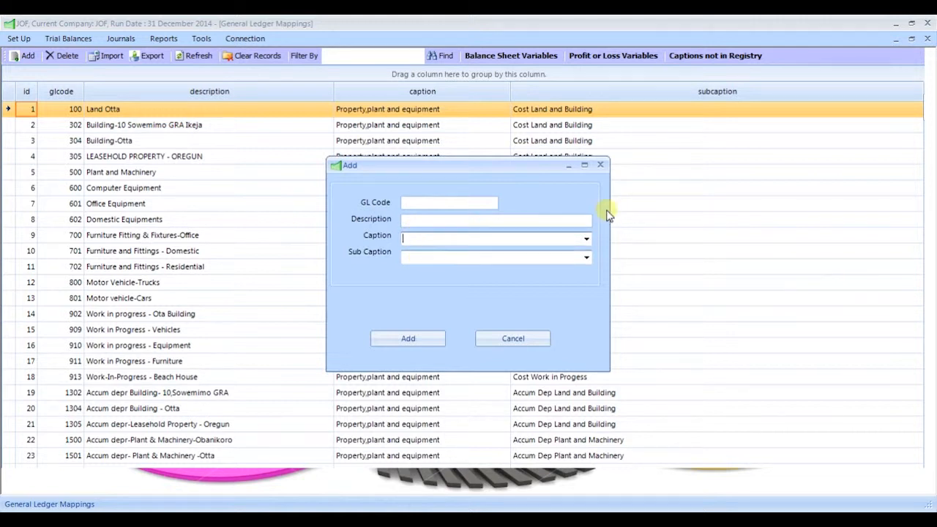
pyautogui.click(587, 240)
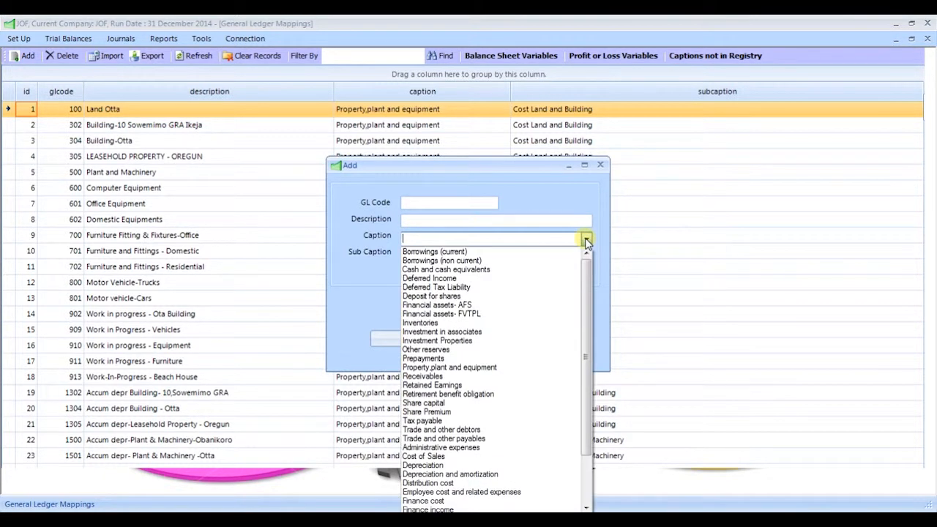
pyautogui.click(601, 165)
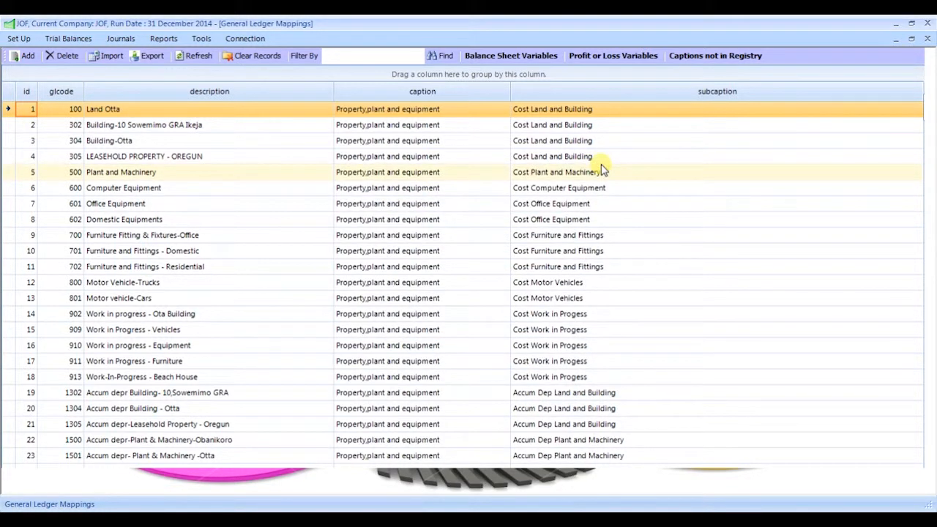
# Start a new general ledger mapping with GL Code 100000 and the description "Asset in Position".
pyautogui.click(27, 57)
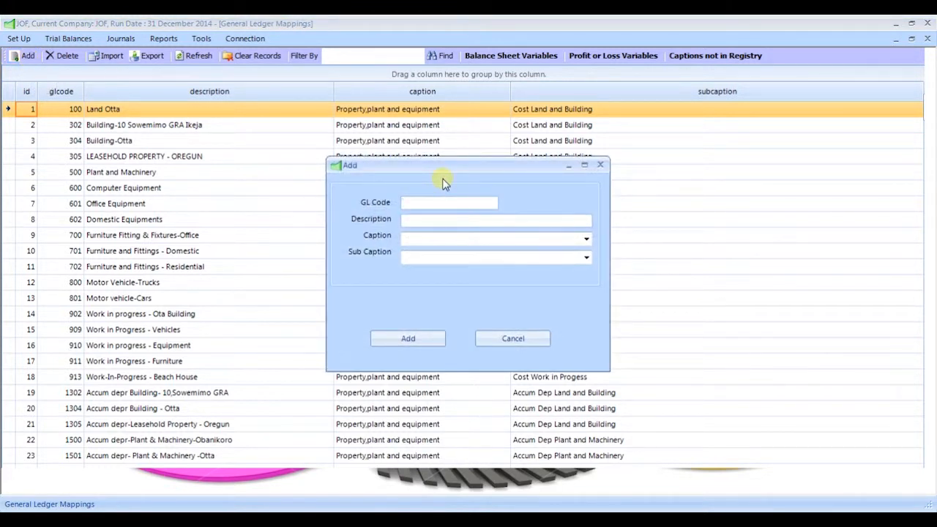
pyautogui.write('100000')
pyautogui.click(489, 221)
pyautogui.write('Aset')
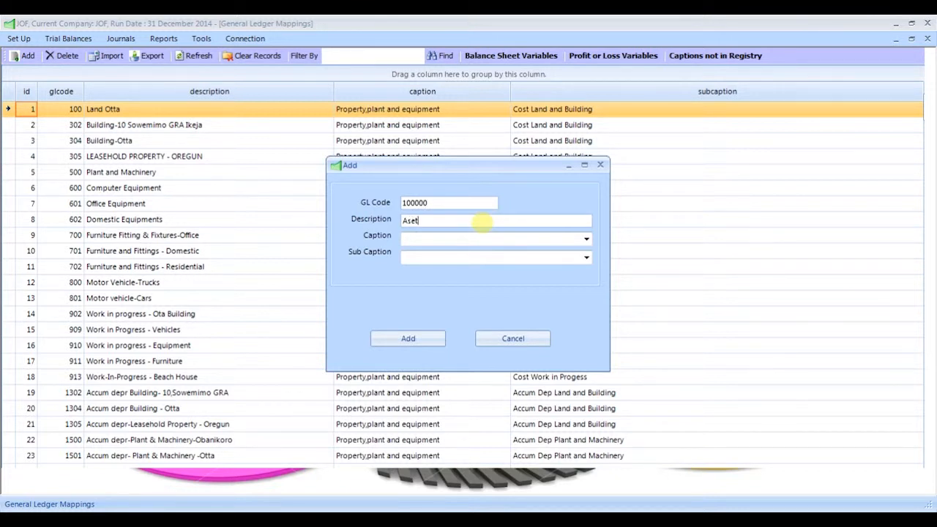
pyautogui.press('BackSpace')
pyautogui.press('BackSpace')
pyautogui.write('se t in Position')
# Assign the new mapping the caption Prepayments and one of its prepayment sub captions, and save the record.
pyautogui.click(587, 240)
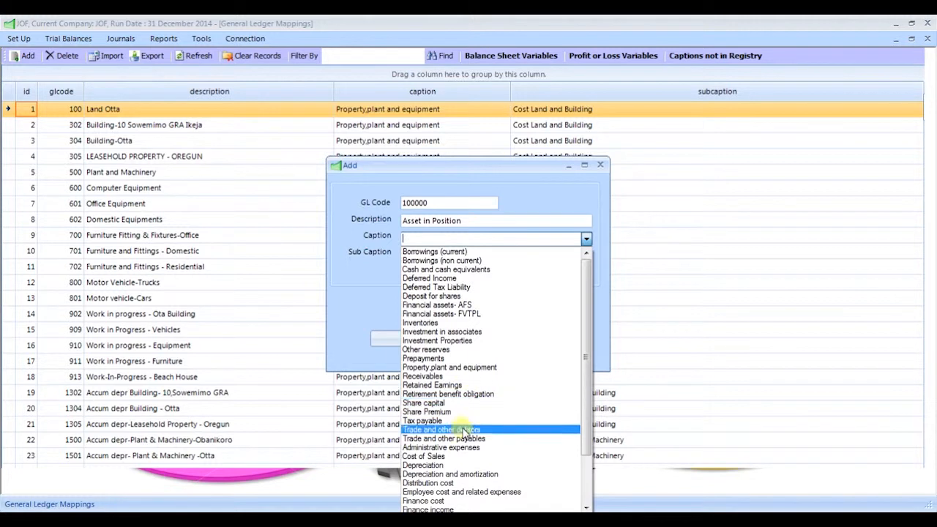
pyautogui.click(436, 359)
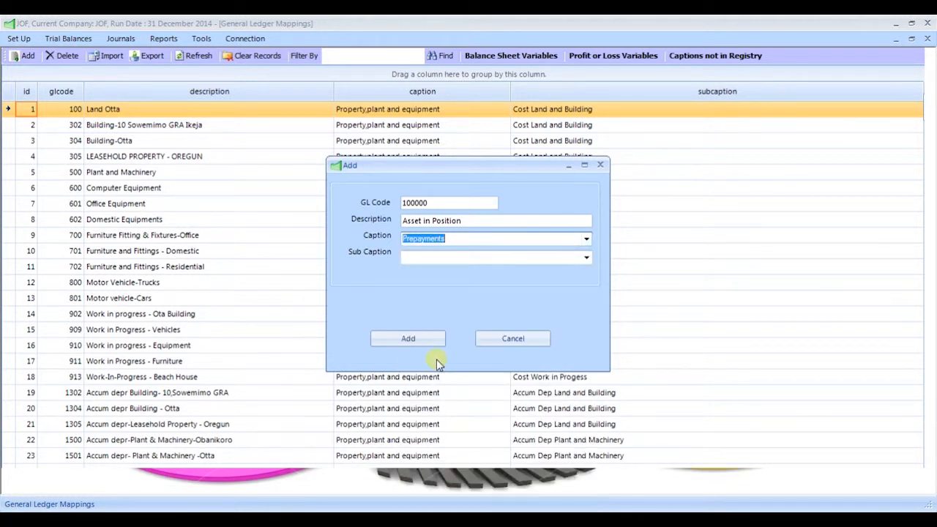
pyautogui.click(582, 259)
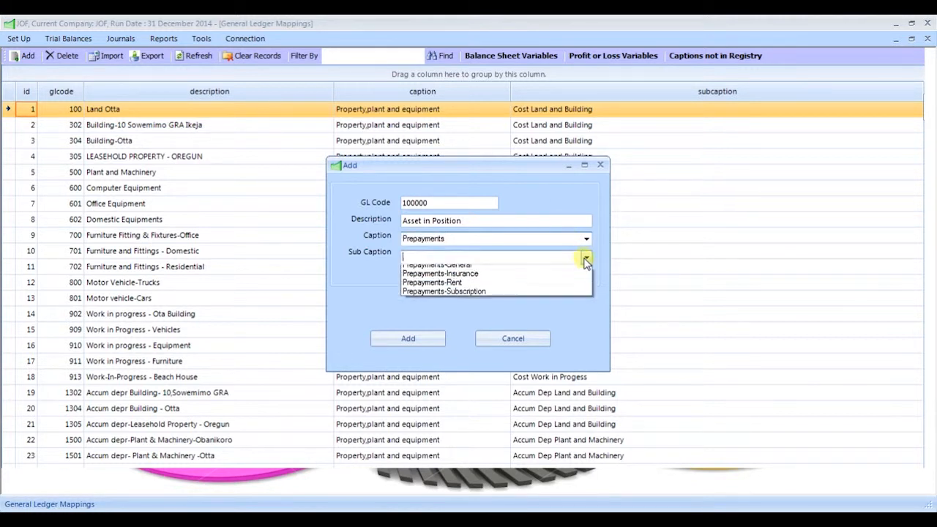
pyautogui.click(516, 270)
pyautogui.click(433, 341)
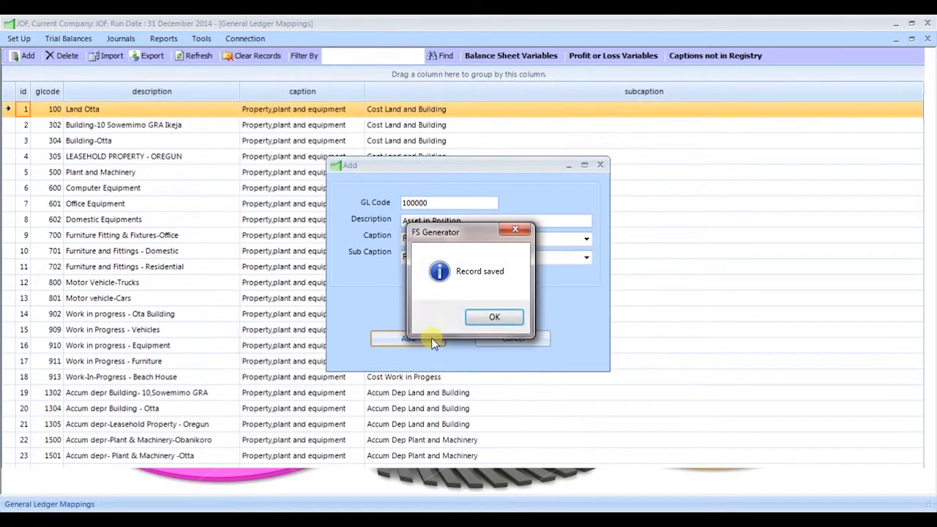
pyautogui.click(488, 321)
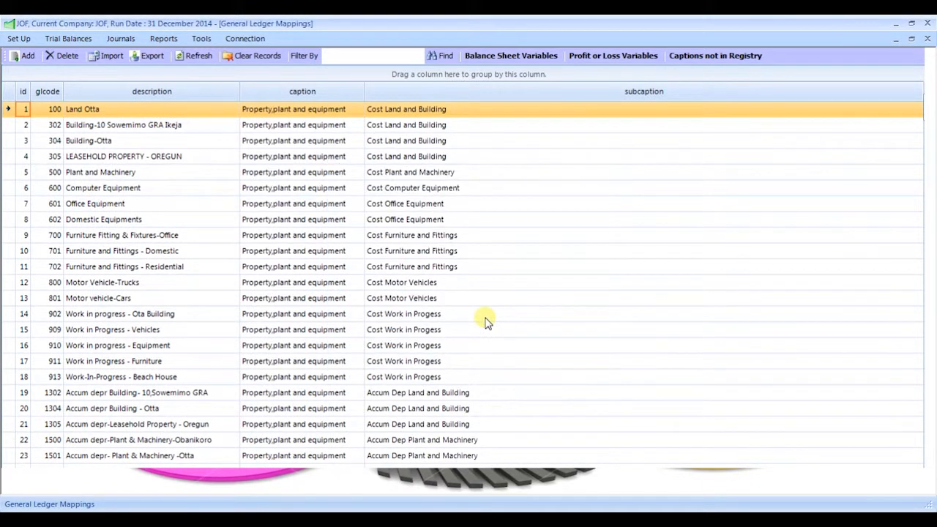
# Open the Financial Position Budget from the budget setup.
pyautogui.click(22, 41)
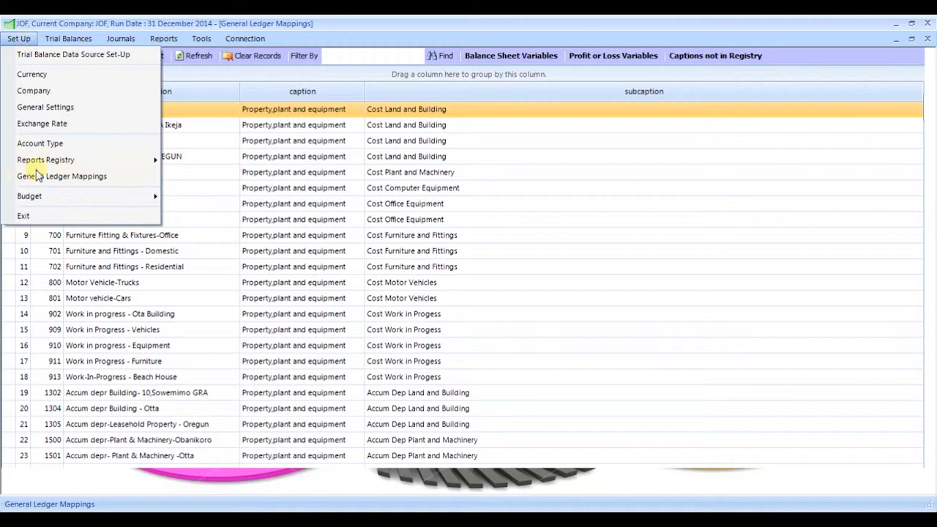
pyautogui.moveTo(37, 201)
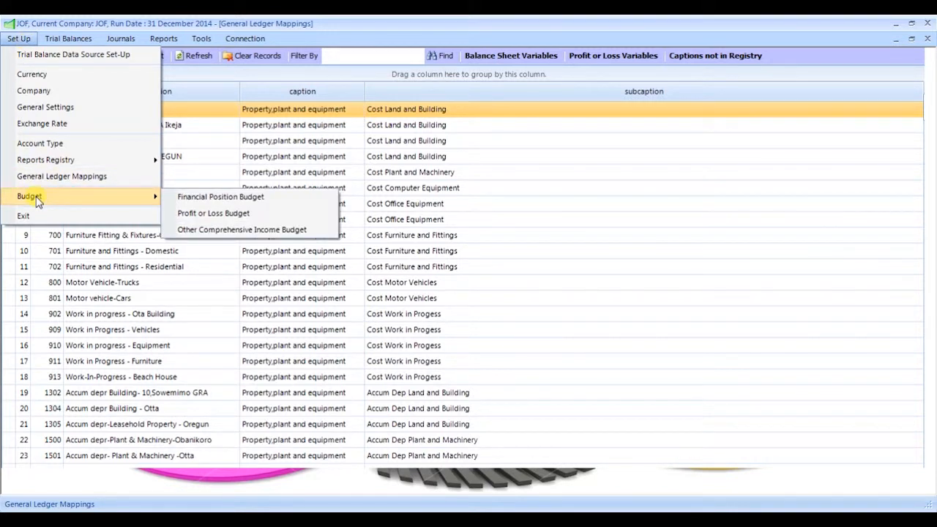
pyautogui.click(209, 202)
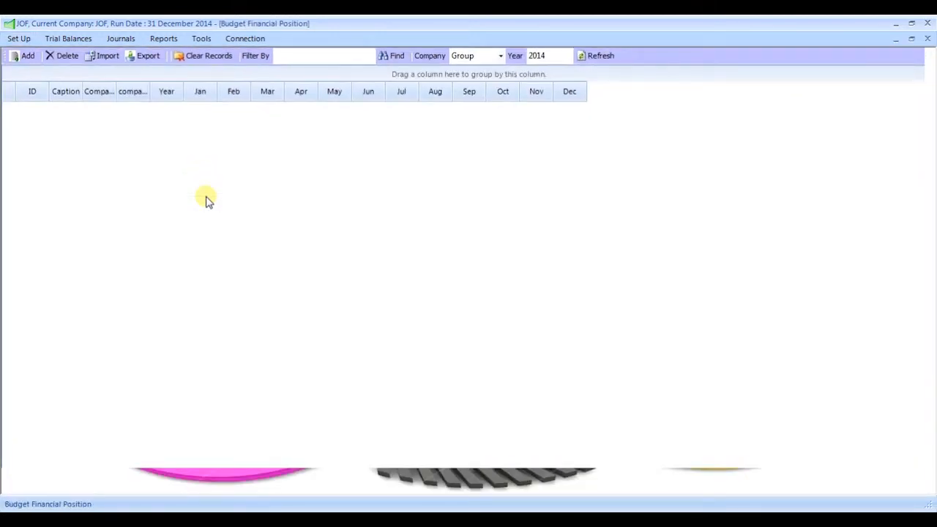
pyautogui.click(109, 58)
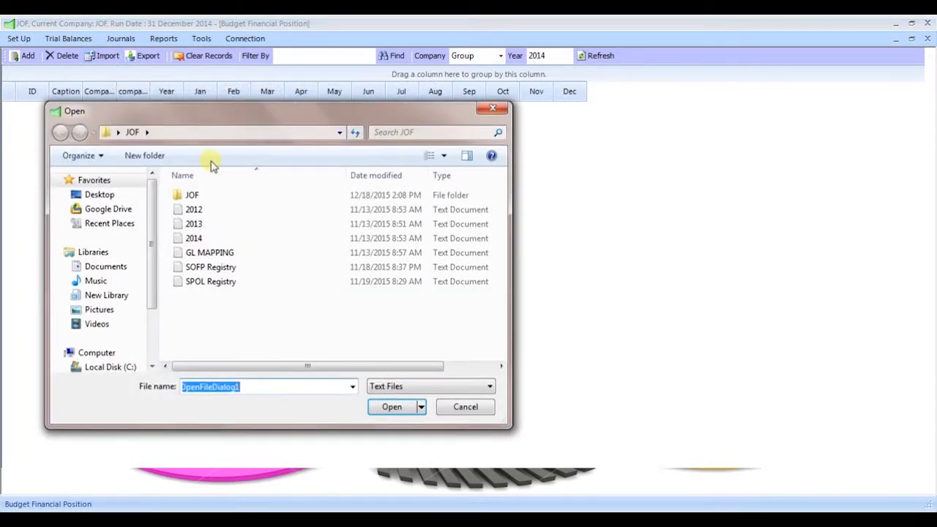
pyautogui.click(492, 108)
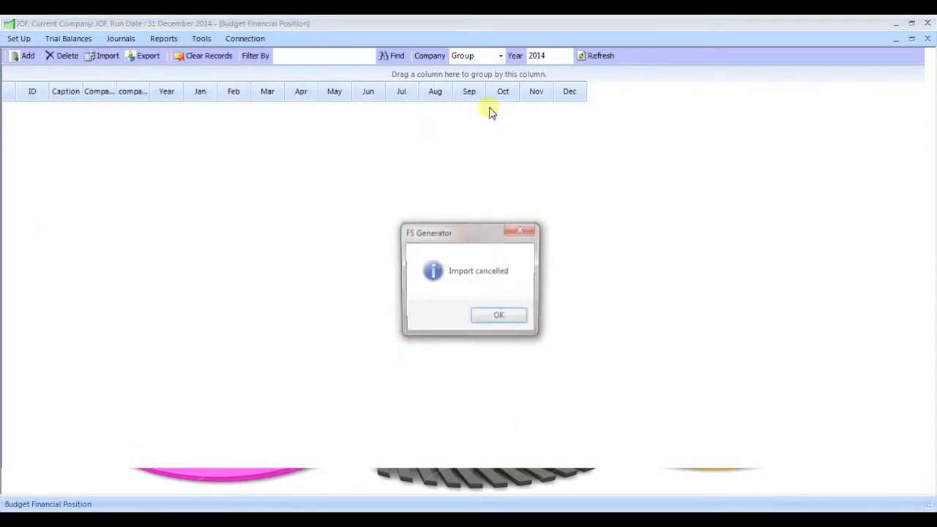
pyautogui.click(535, 228)
# Start a new budget record with the caption "Property,plant and equipment", company JOF and budget year 2014.
pyautogui.click(27, 56)
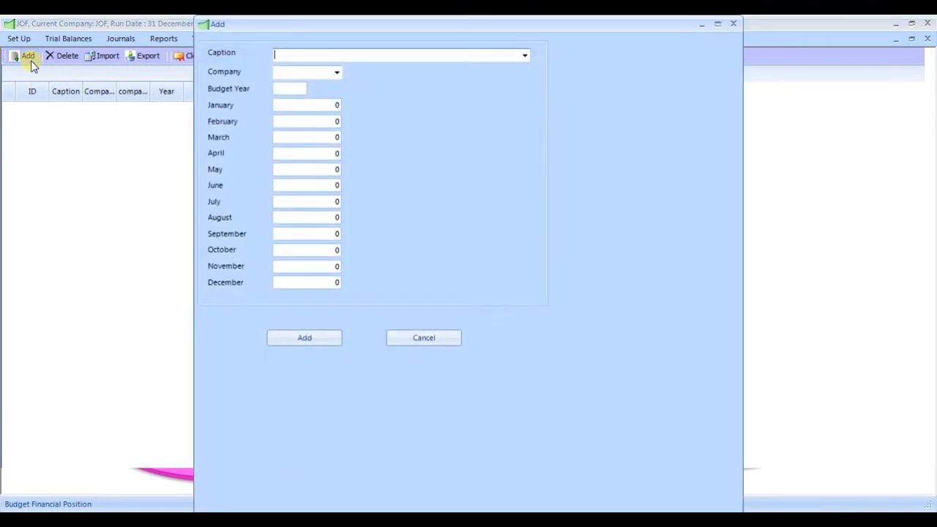
pyautogui.click(525, 58)
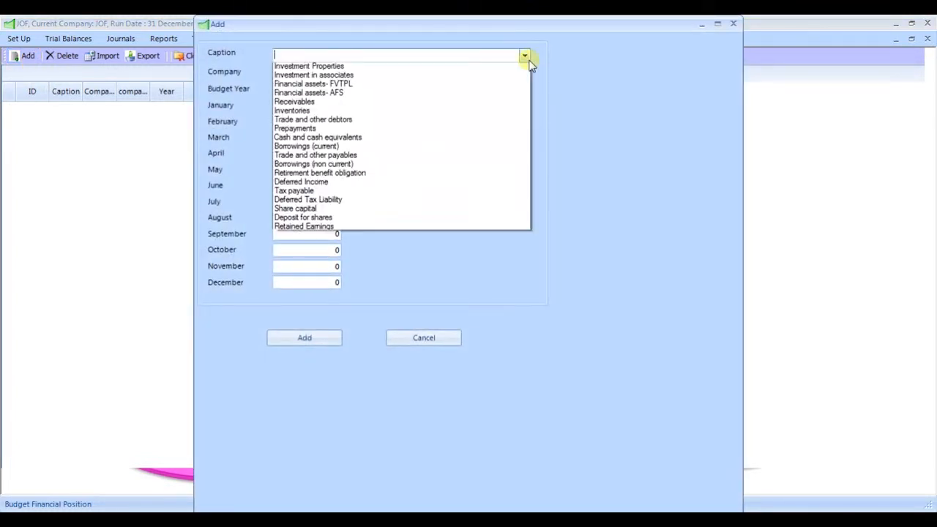
pyautogui.click(500, 68)
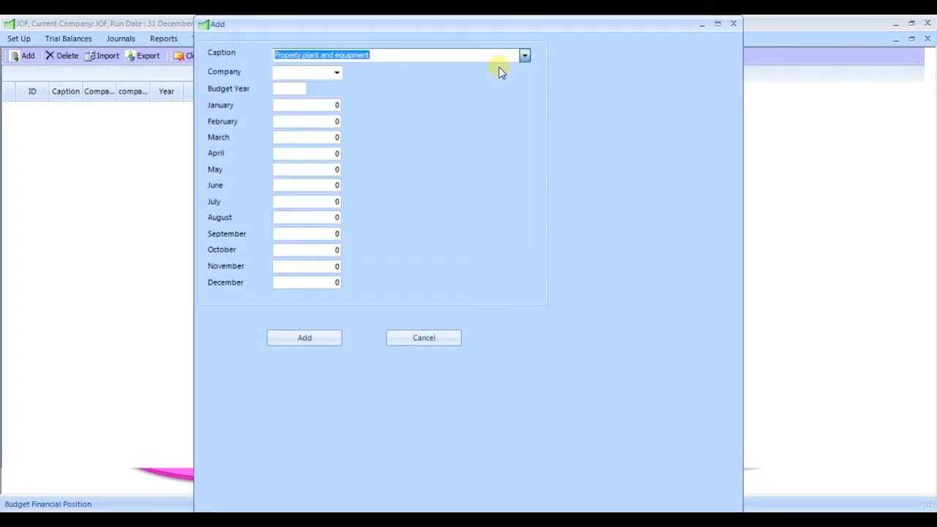
pyautogui.click(336, 73)
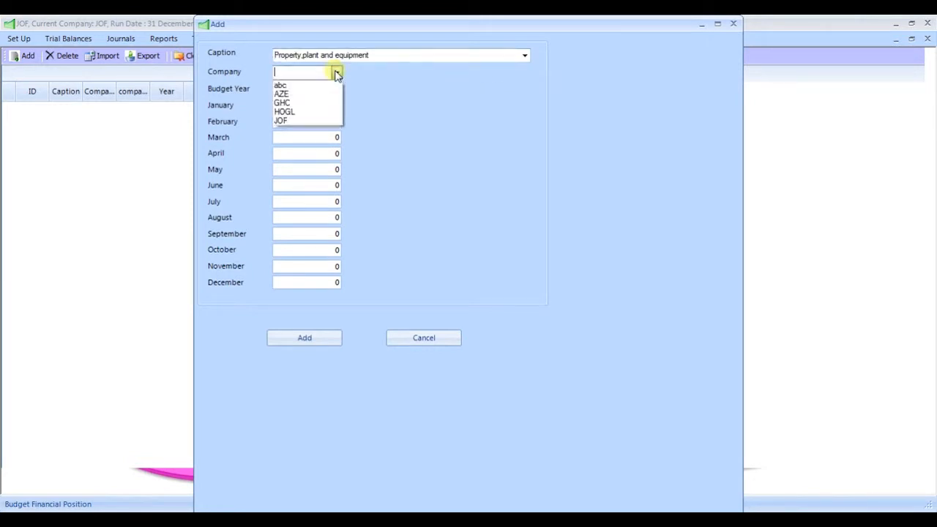
pyautogui.click(300, 121)
pyautogui.click(297, 88)
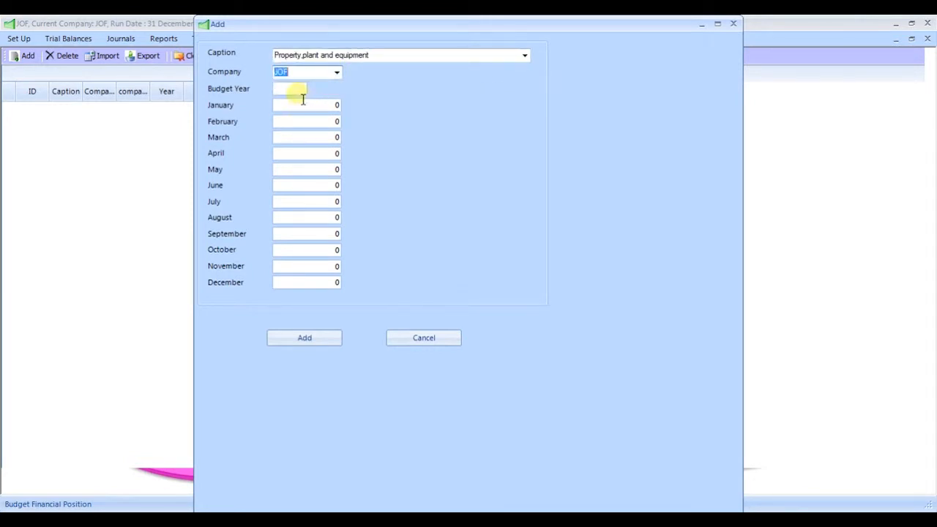
pyautogui.write('2014')
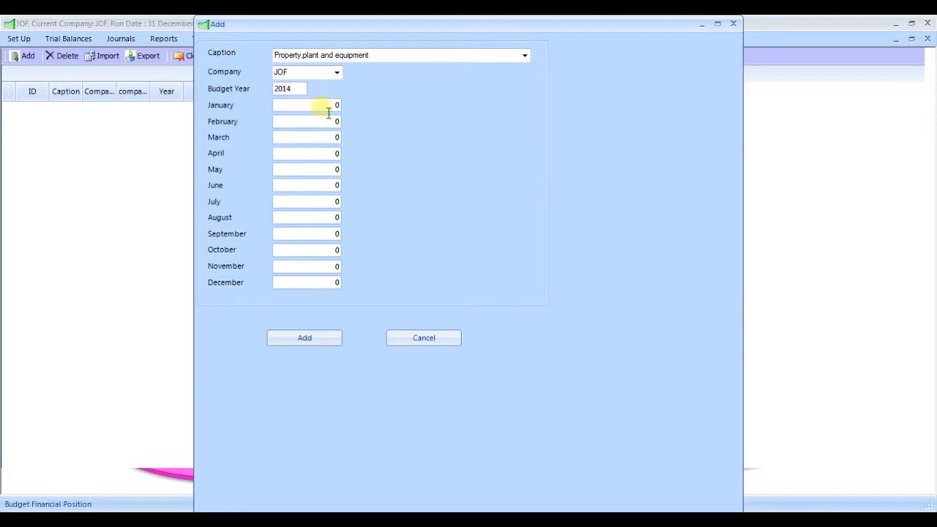
# Set the budget amount to 100 for each month from January through November.
pyautogui.click(328, 108)
pyautogui.write('100')
pyautogui.click(332, 121)
pyautogui.write('10')
pyautogui.click(326, 136)
pyautogui.write('10')
pyautogui.click(326, 153)
pyautogui.write('10')
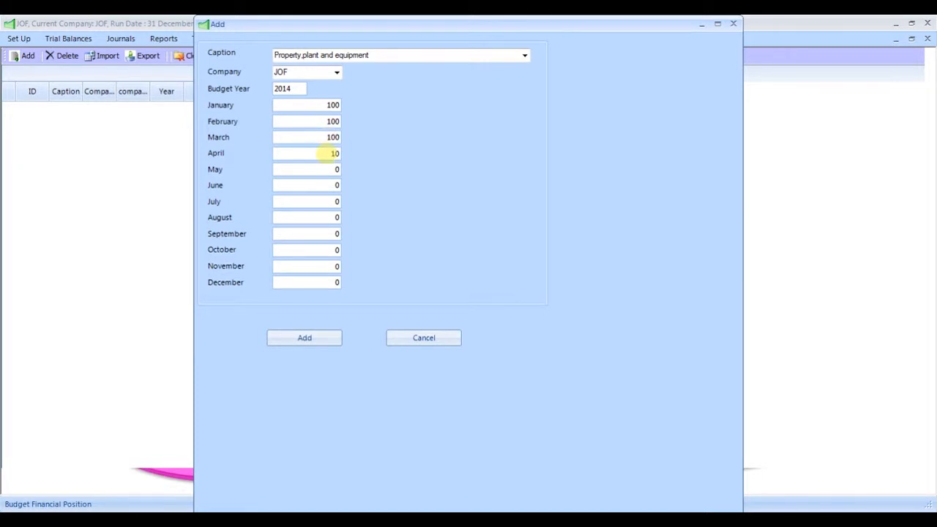
pyautogui.click(327, 169)
pyautogui.write('10')
pyautogui.click(328, 185)
pyautogui.click(334, 188)
pyautogui.write('100')
pyautogui.click(329, 202)
pyautogui.write('100')
pyautogui.click(334, 218)
pyautogui.write('100')
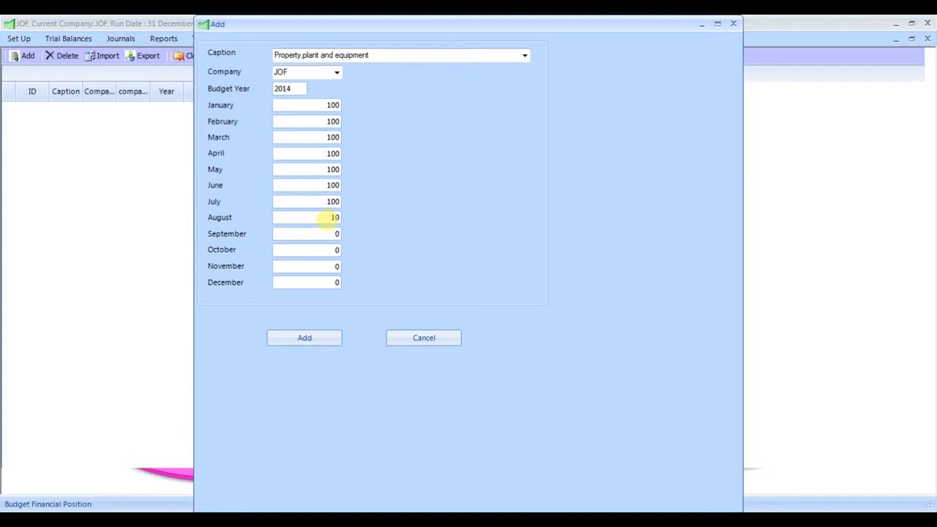
pyautogui.click(330, 234)
pyautogui.write('100')
pyautogui.click(326, 250)
pyautogui.write('100')
pyautogui.click(329, 266)
pyautogui.write('100')
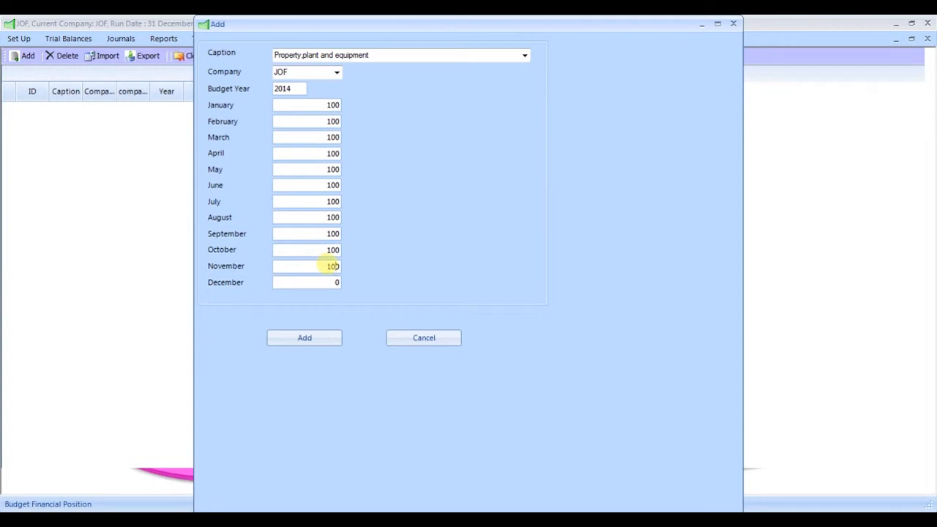
# Set the December budget amount to 200 and save the budget record.
pyautogui.click(333, 282)
pyautogui.write('200')
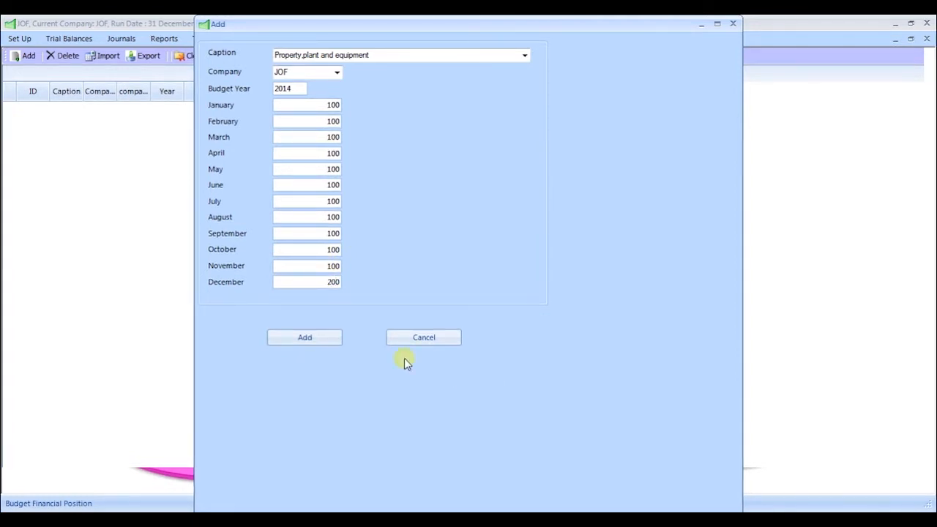
pyautogui.click(325, 344)
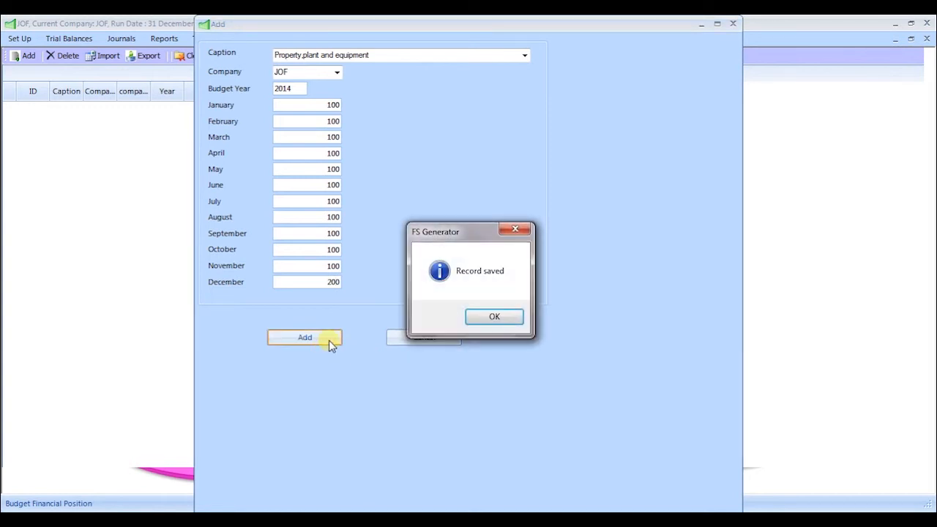
pyautogui.click(498, 320)
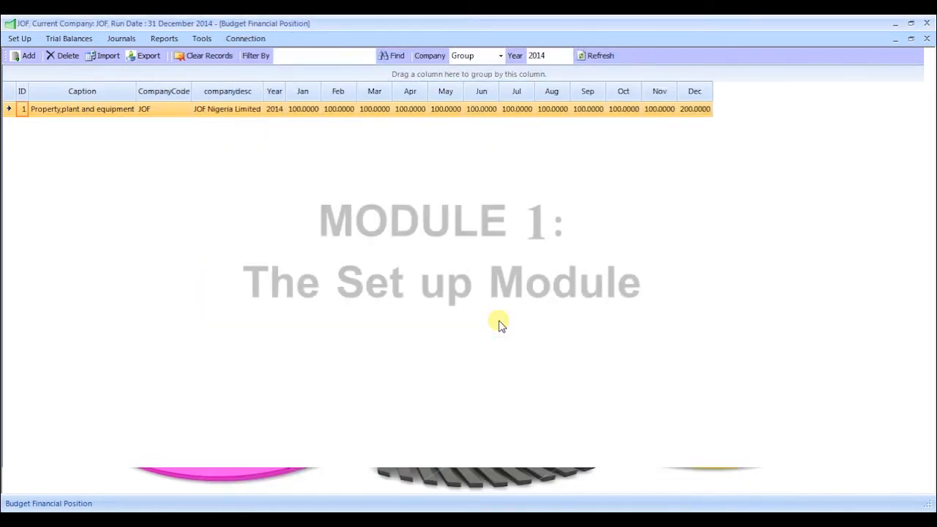